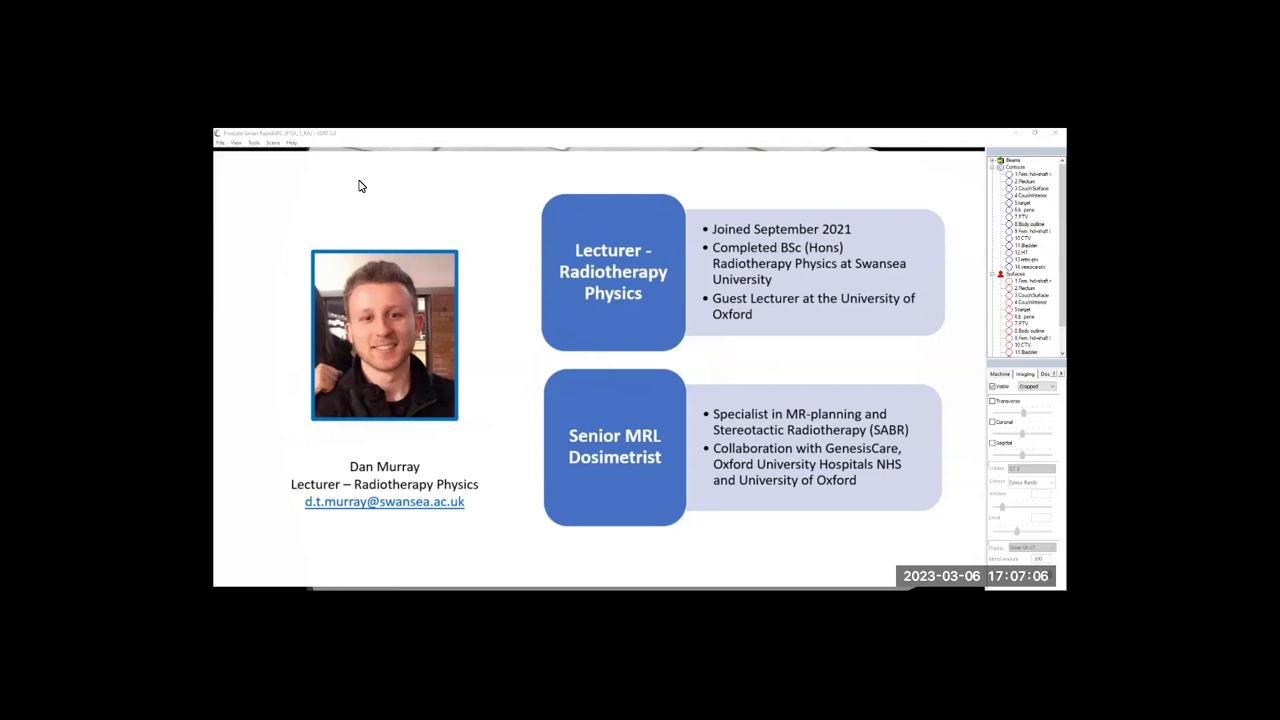
key("Right")
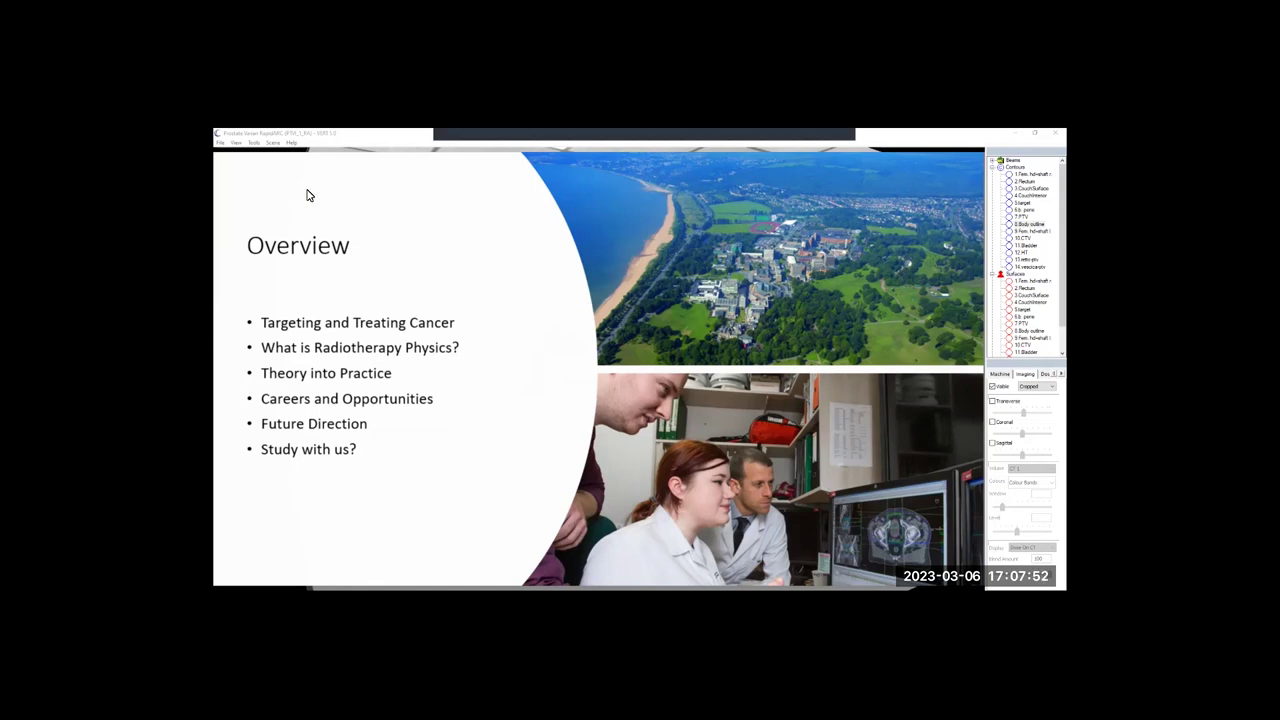
left_click(307, 190)
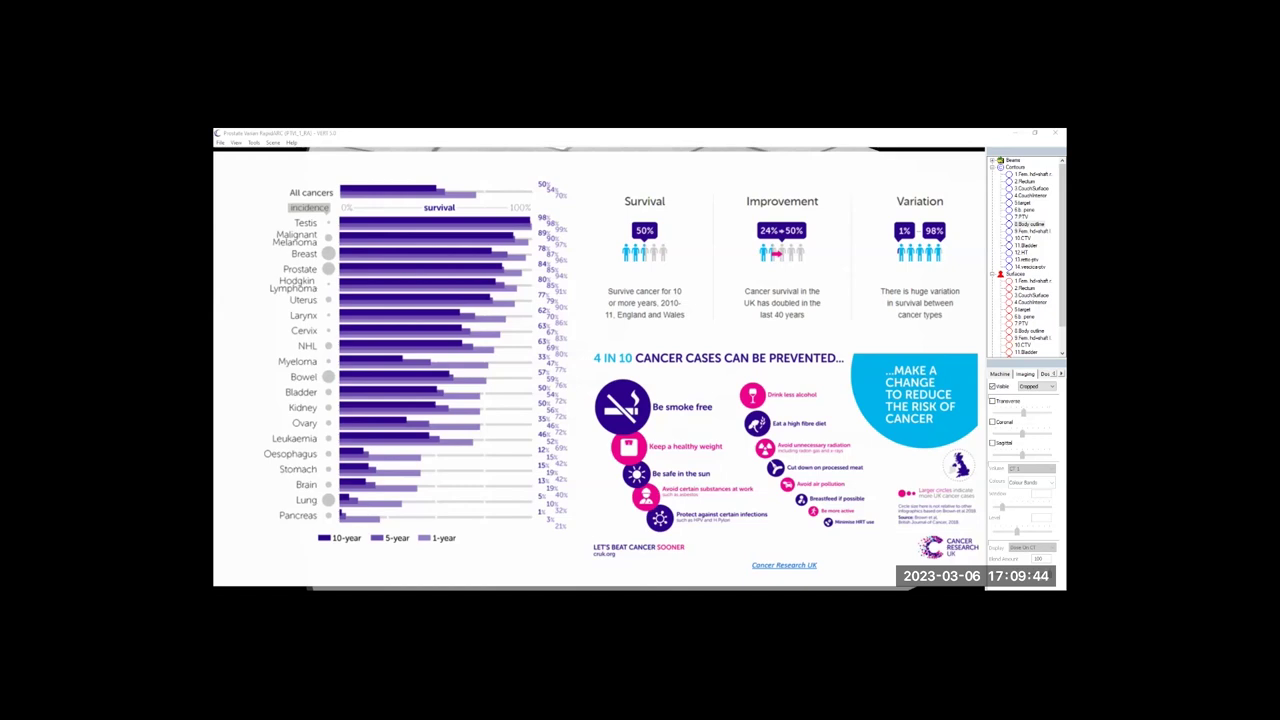
key("Right")
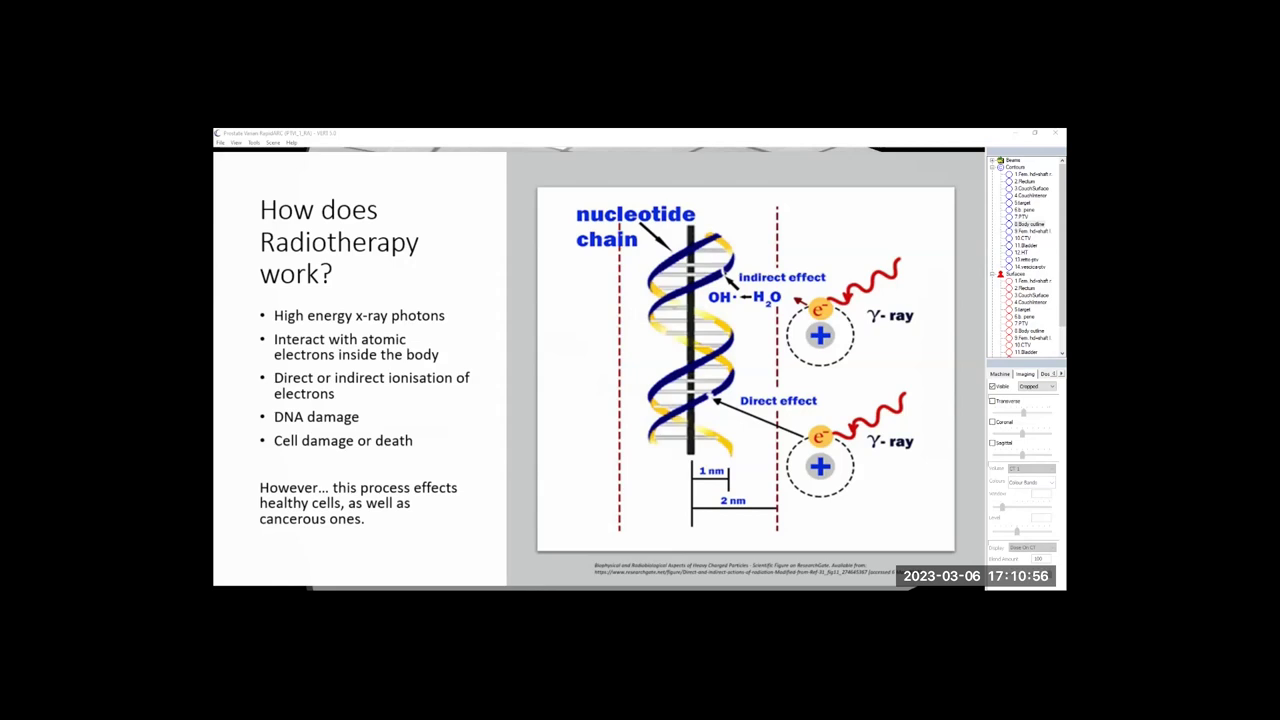
left_click(351, 178)
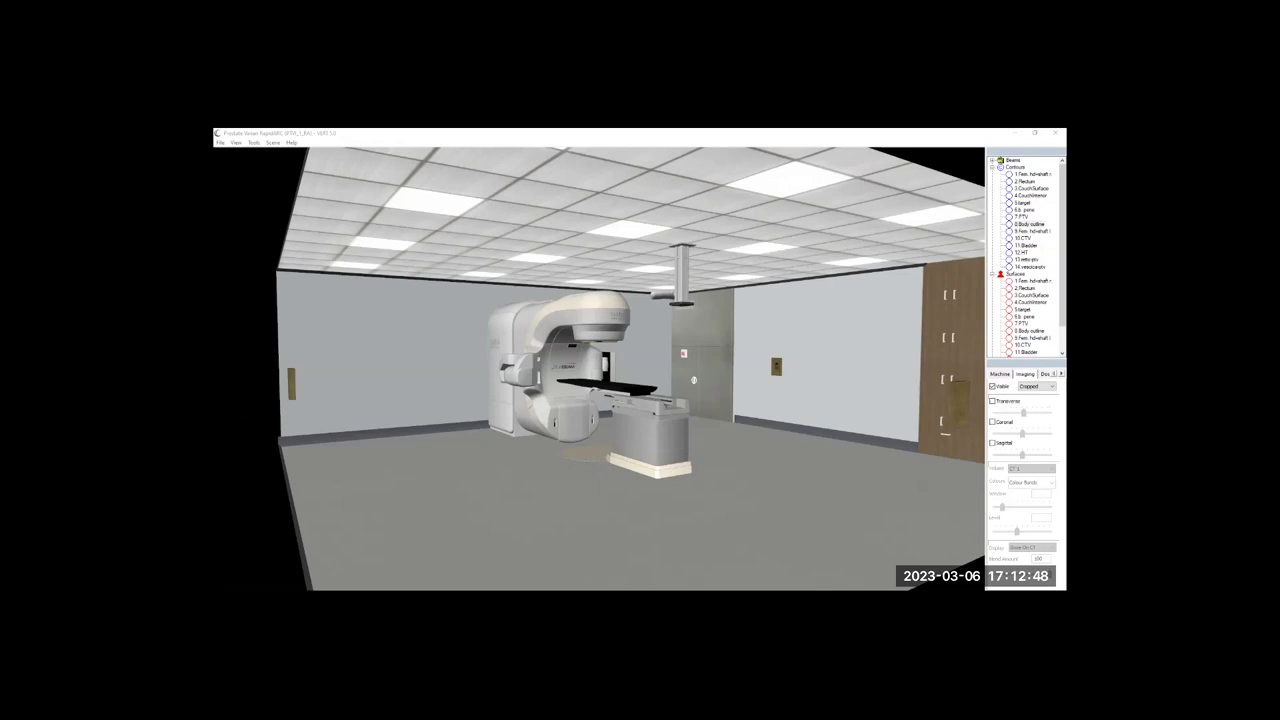
- Open the linear accelerator's machine controls and rotate the gantry a few degrees below zero
mouse_move(560, 310)
left_mouse_down()
mouse_move(616, 354)
mouse_move(545, 316)
left_mouse_up()
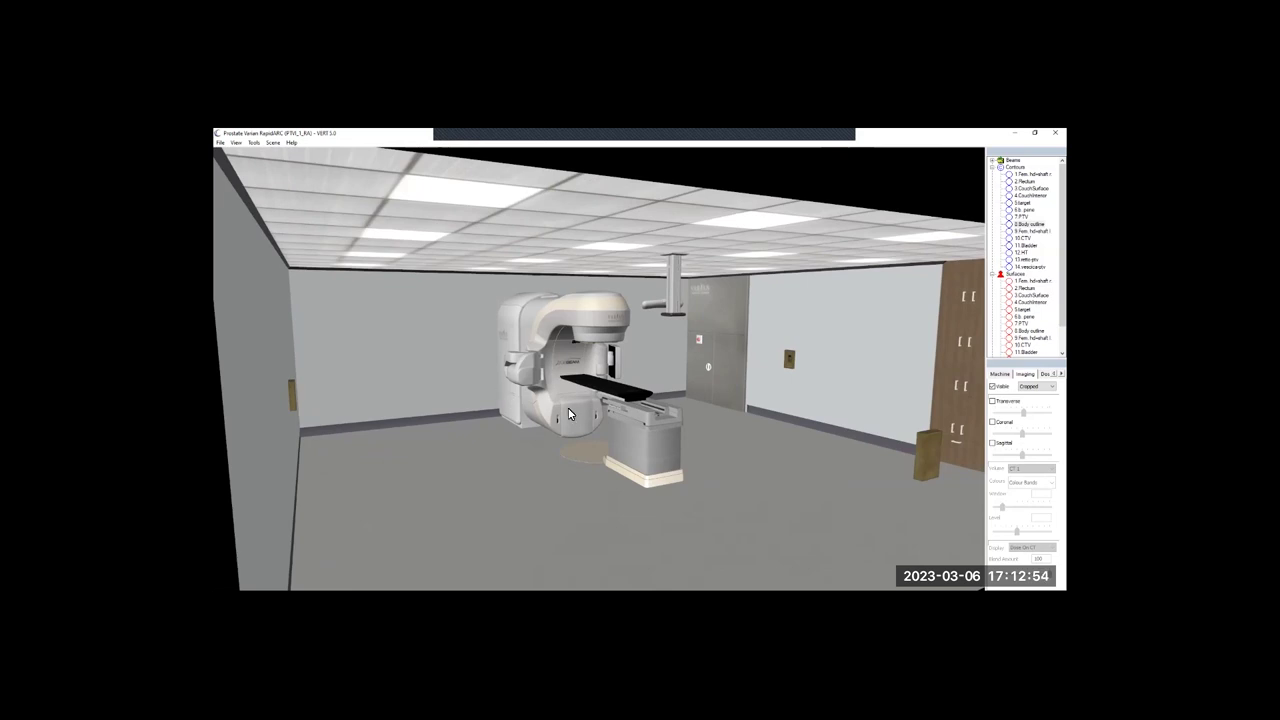
scroll(598, 297, "up", 2)
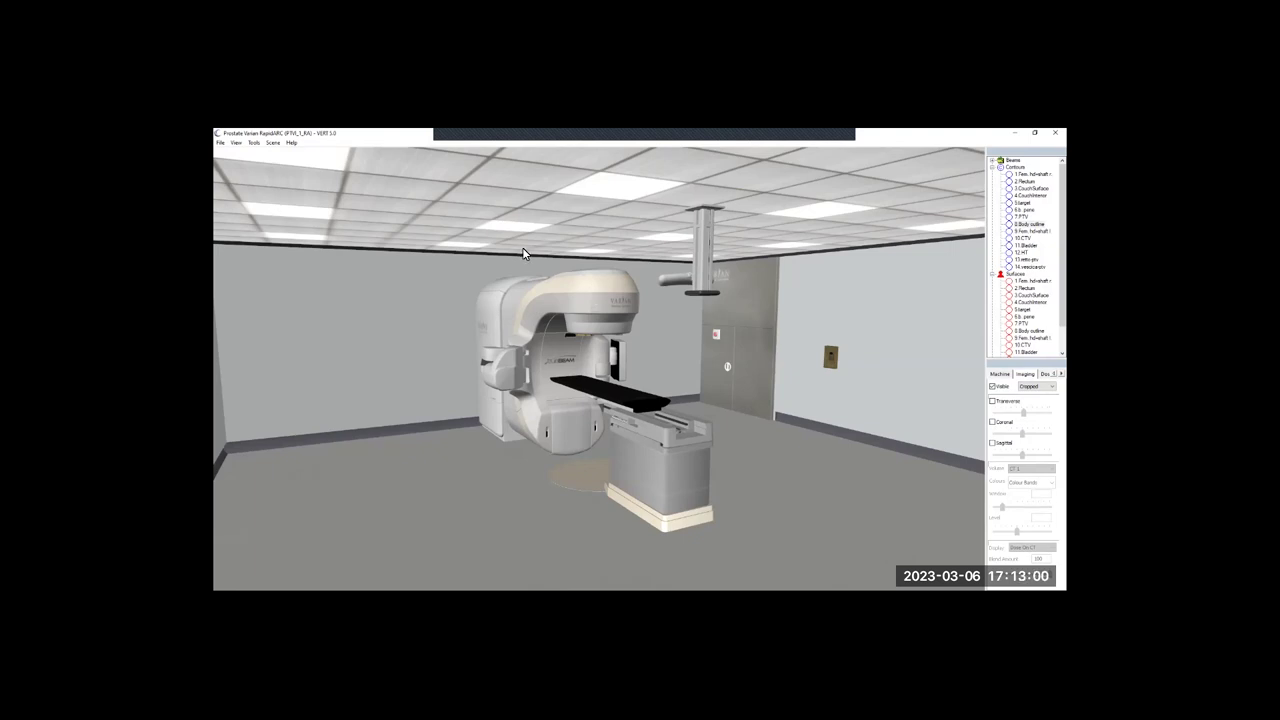
left_click(999, 373)
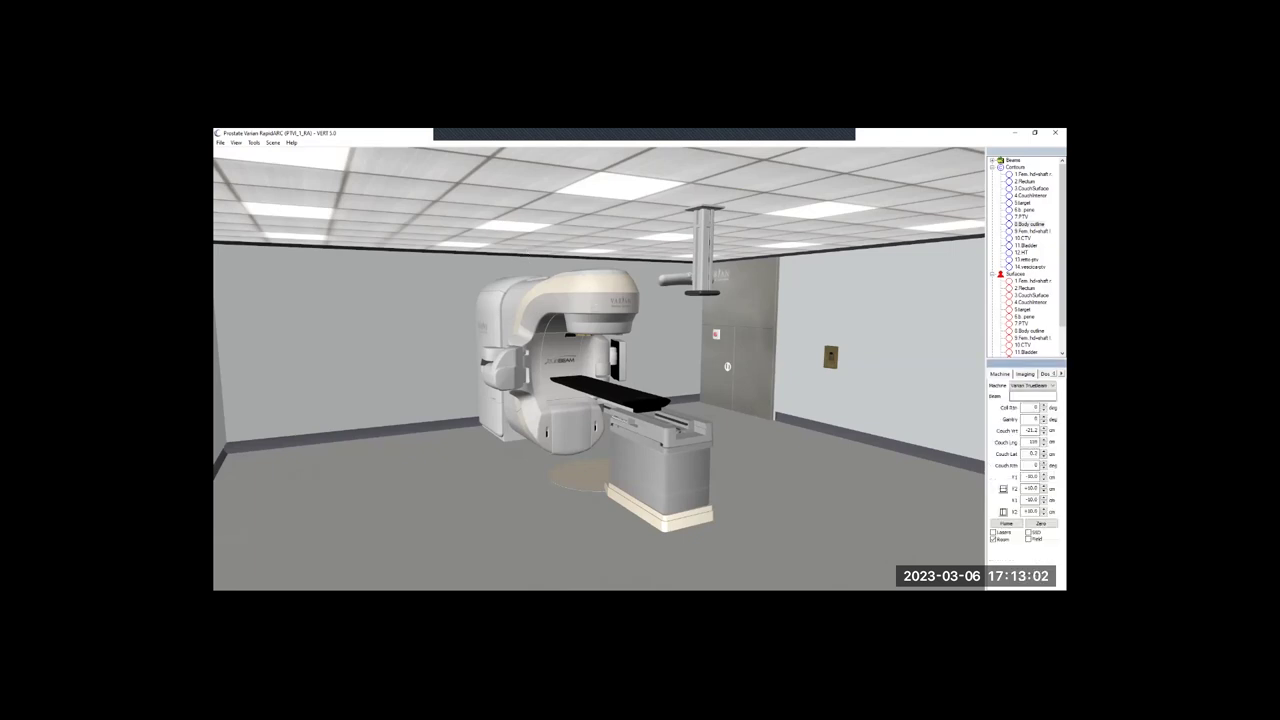
left_click(1043, 421)
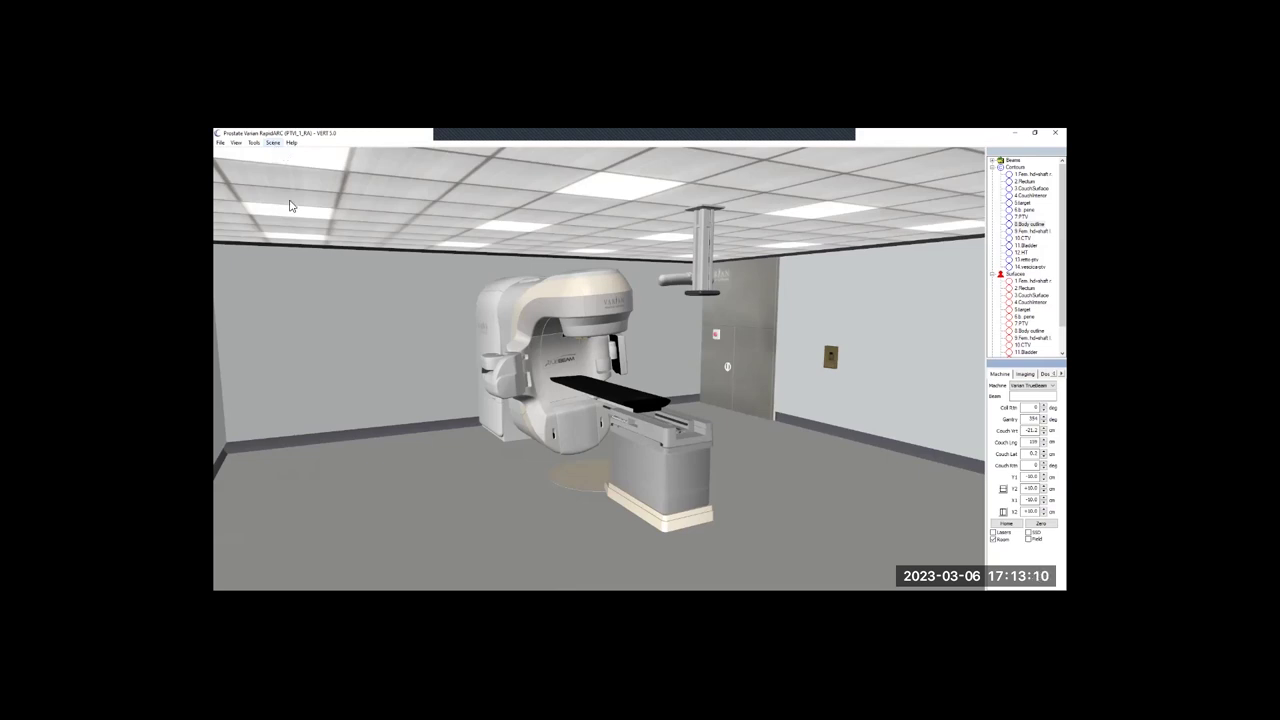
- Extend the imaging arms of the treatment machine through the scene's machine options
left_click(273, 142)
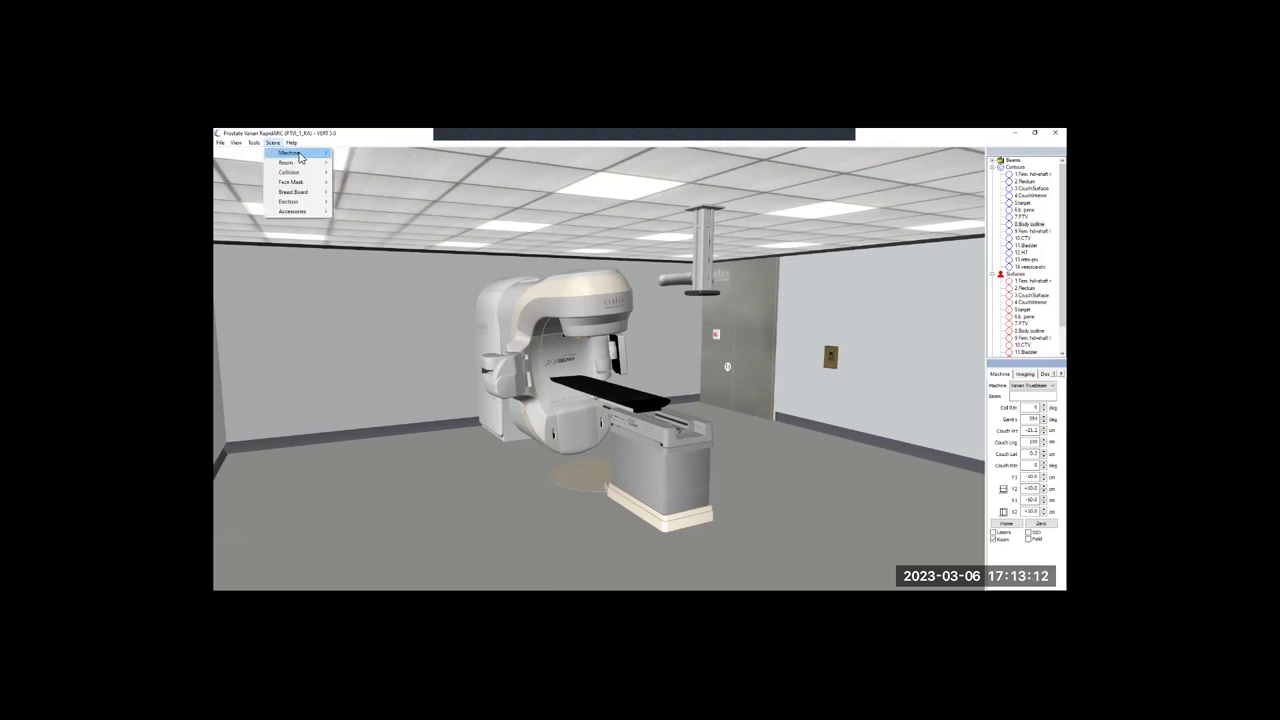
left_click(386, 212)
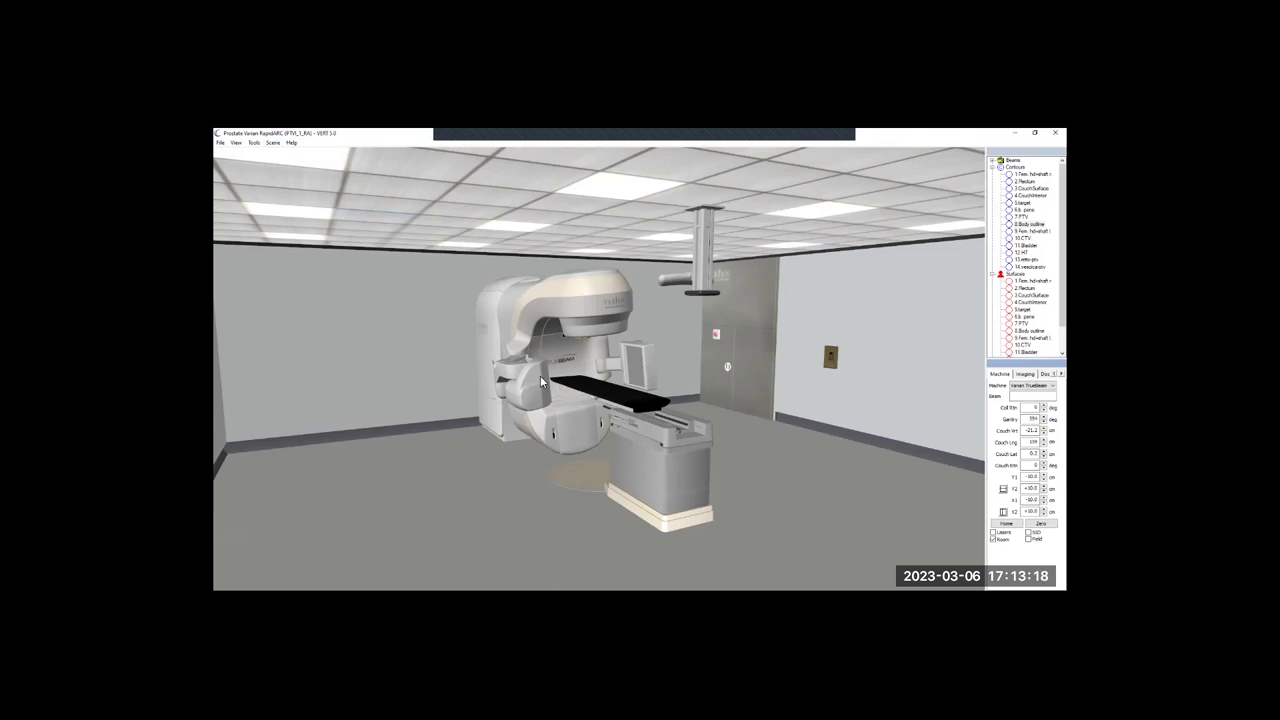
scroll(641, 381, "up", 4)
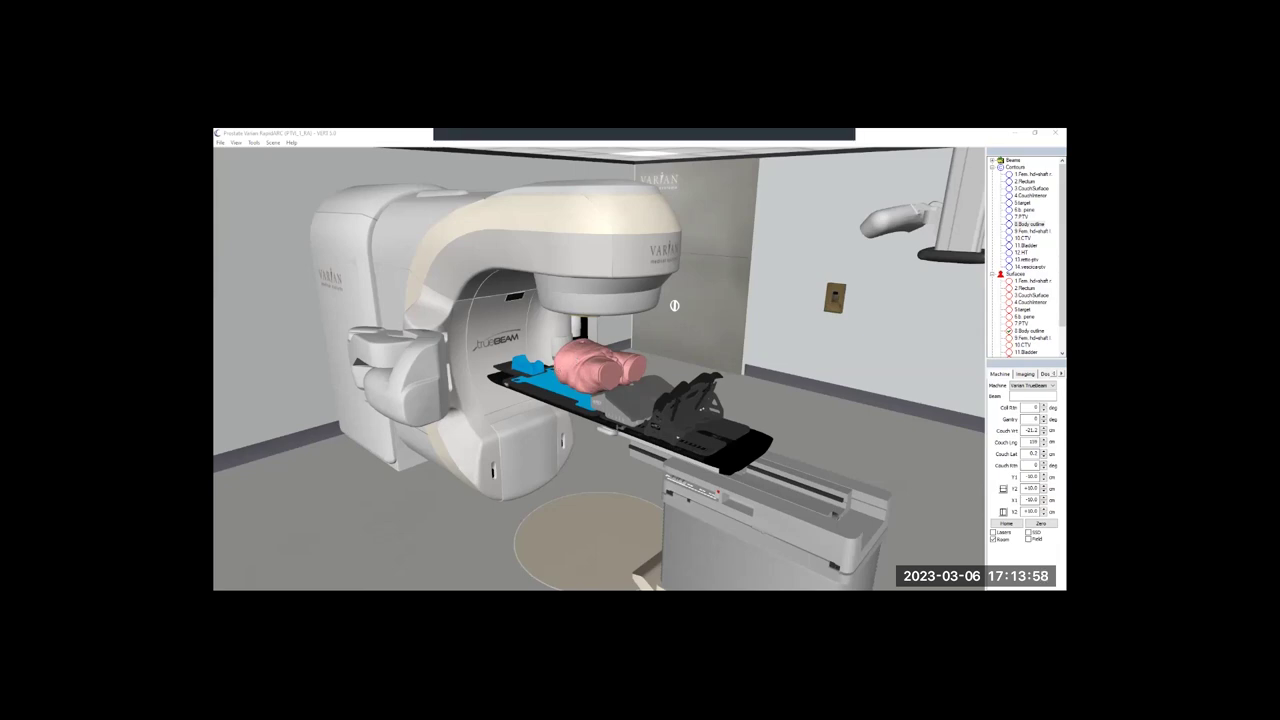
- Examine the body outline surface and the immobilisation devices on the treatment couch close up and from several sides
left_click_drag(640, 450, 606, 423)
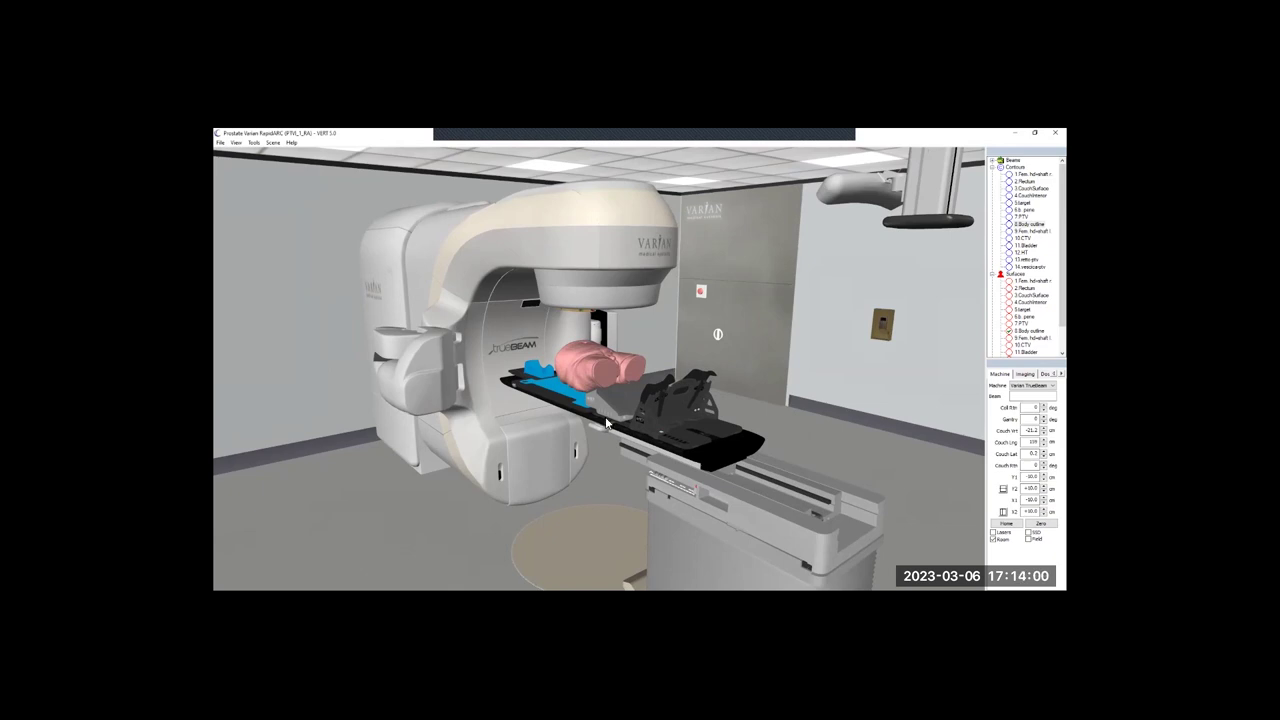
scroll(600, 388, "up", 3)
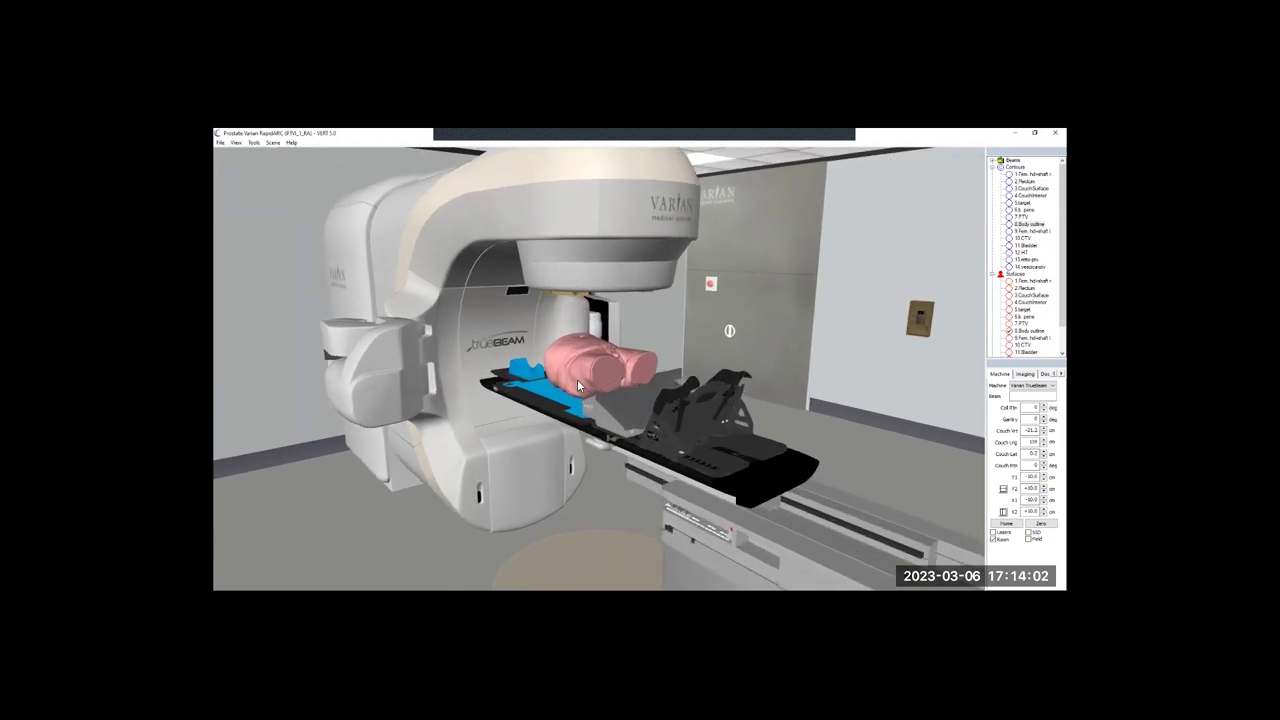
left_click_drag(582, 409, 680, 405)
left_click_drag(502, 400, 514, 400)
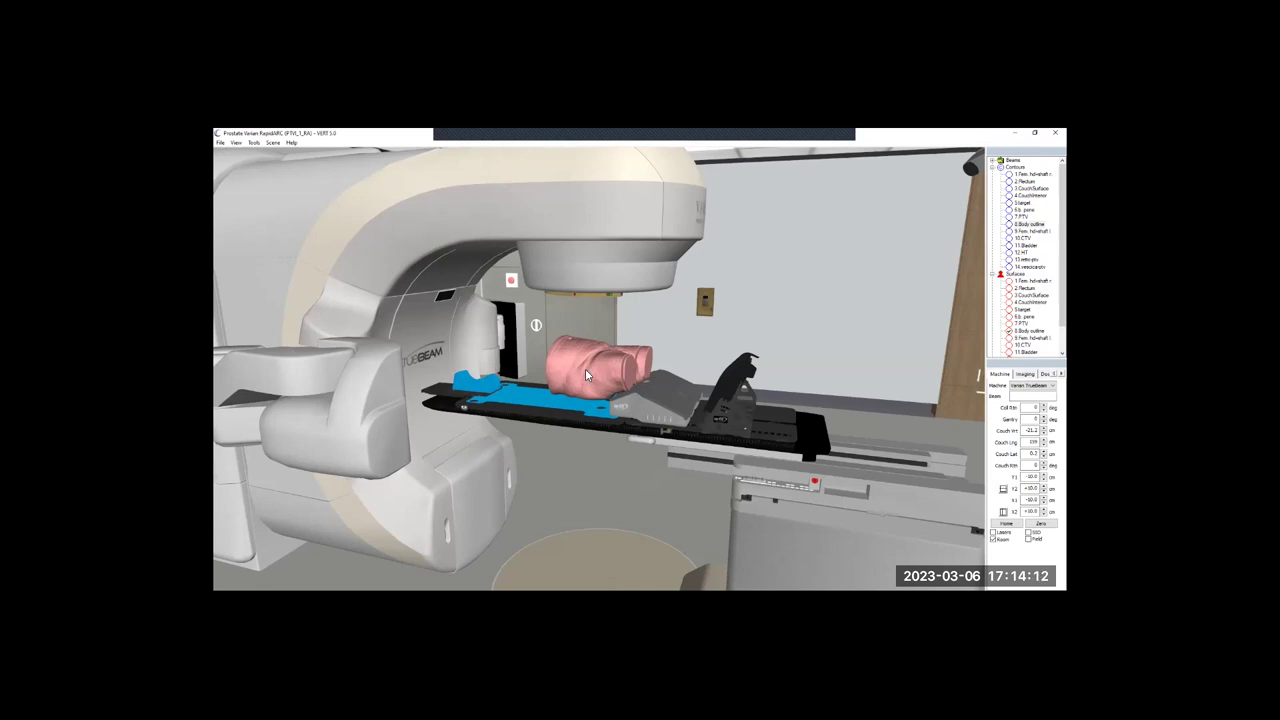
left_click_drag(740, 410, 556, 399)
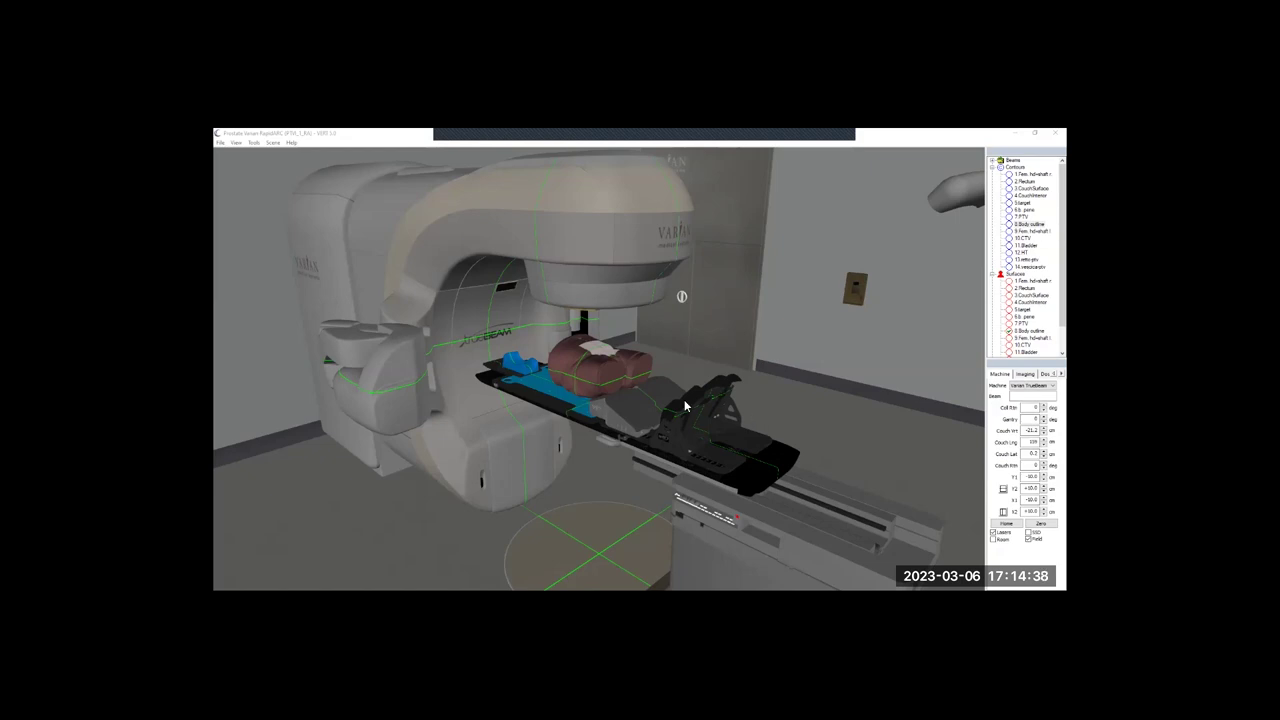
- Inspect the light field and the green laser lines on the patient's pelvis from above and close up
left_click_drag(586, 388, 596, 322)
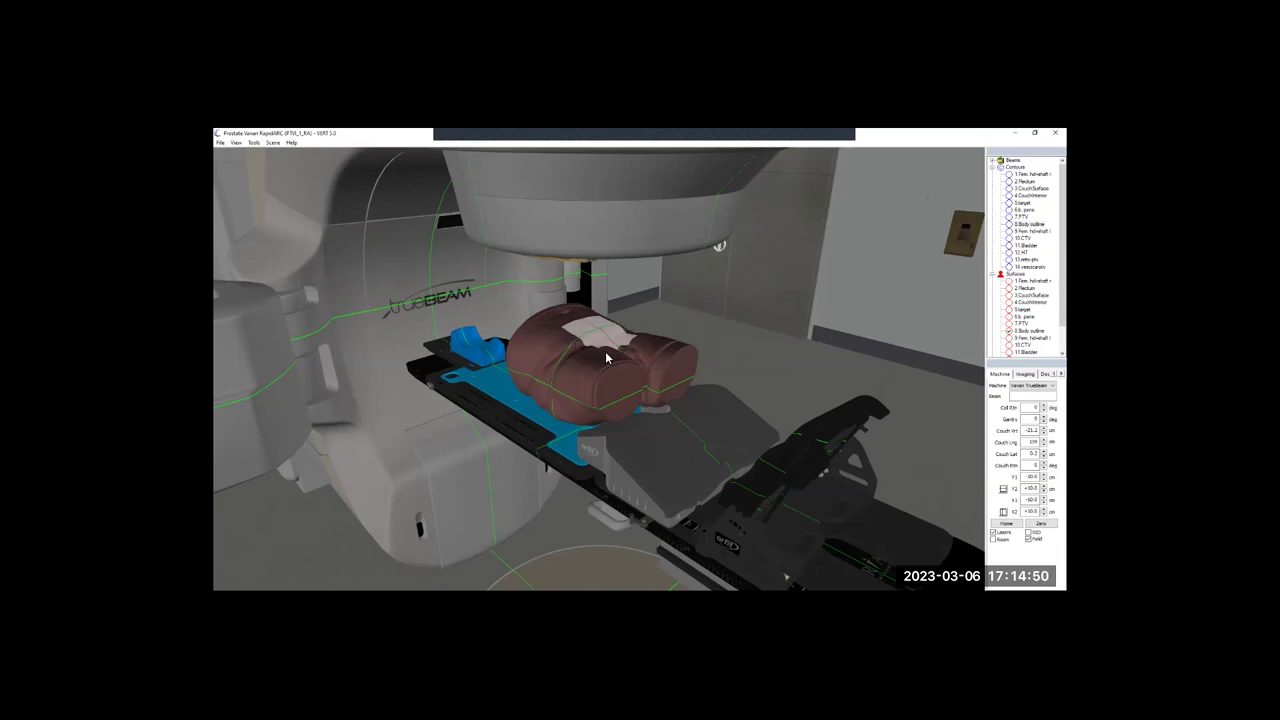
left_click_drag(585, 390, 577, 420)
scroll(592, 386, "down", 3)
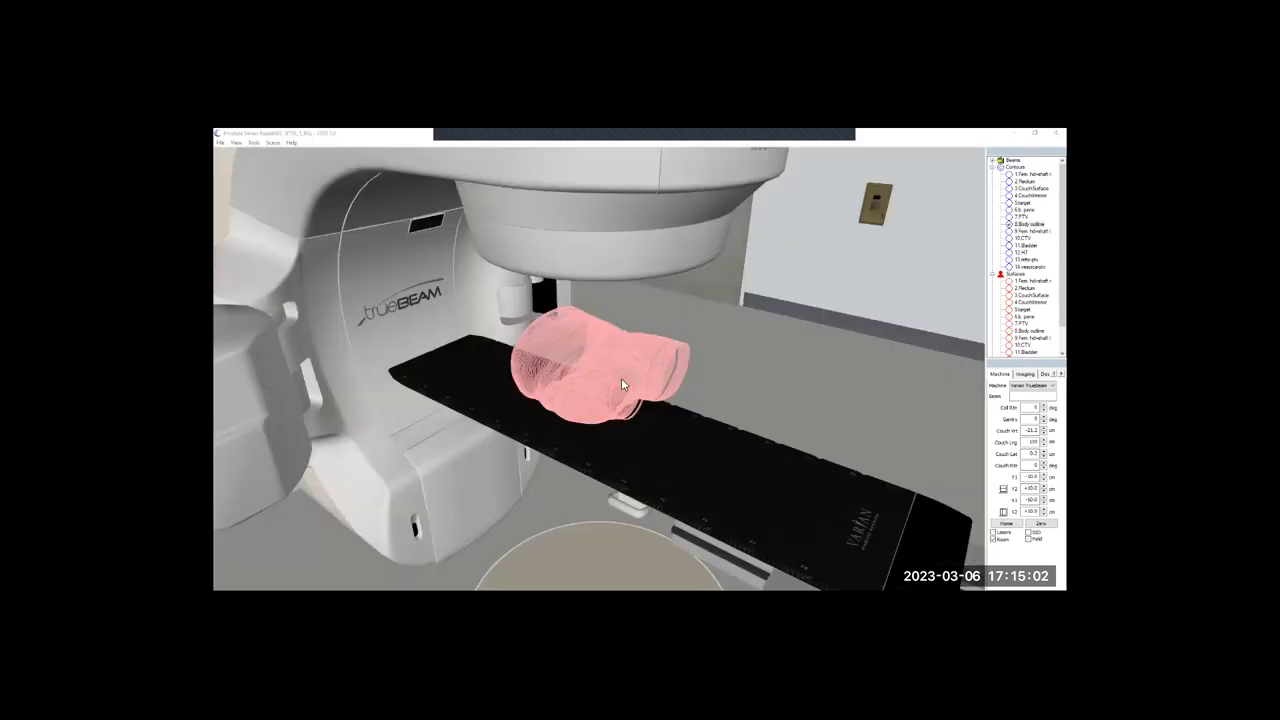
- Show the transverse CT slice inside the body outline contour in the imaging settings
mouse_move(607, 367)
left_mouse_down()
mouse_move(625, 362)
mouse_move(653, 383)
mouse_move(648, 367)
mouse_move(628, 382)
mouse_move(598, 373)
mouse_move(619, 362)
left_mouse_up()
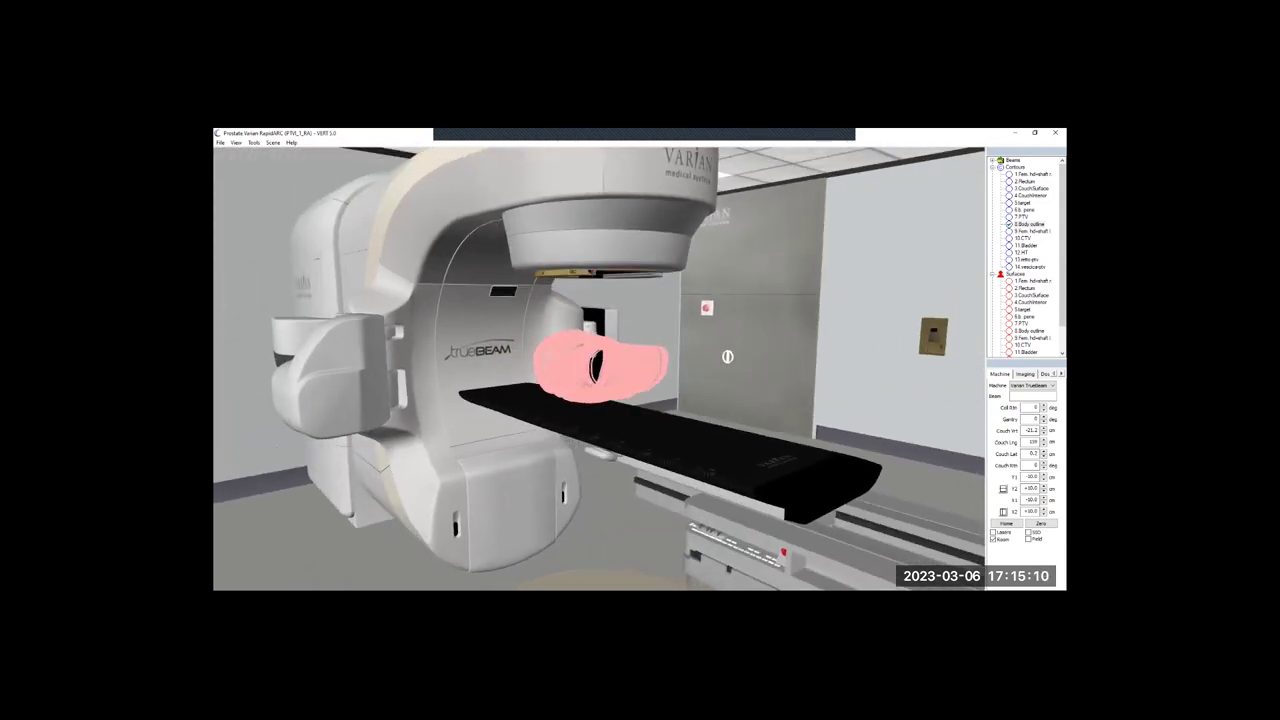
left_click(1024, 373)
left_click(992, 400)
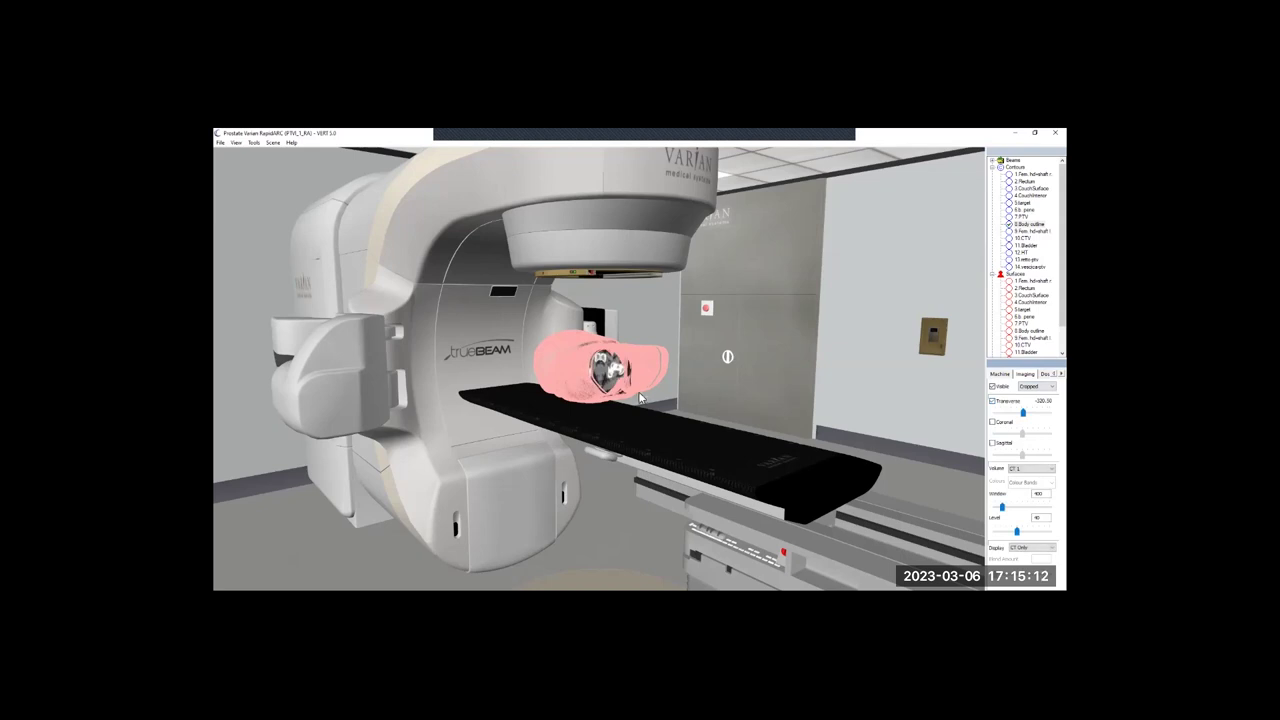
left_click_drag(641, 391, 672, 350)
- Hide the body outline contour to view the transverse CT slice alone, and display the contour again
left_click(1009, 224)
scroll(672, 350, "up", 3)
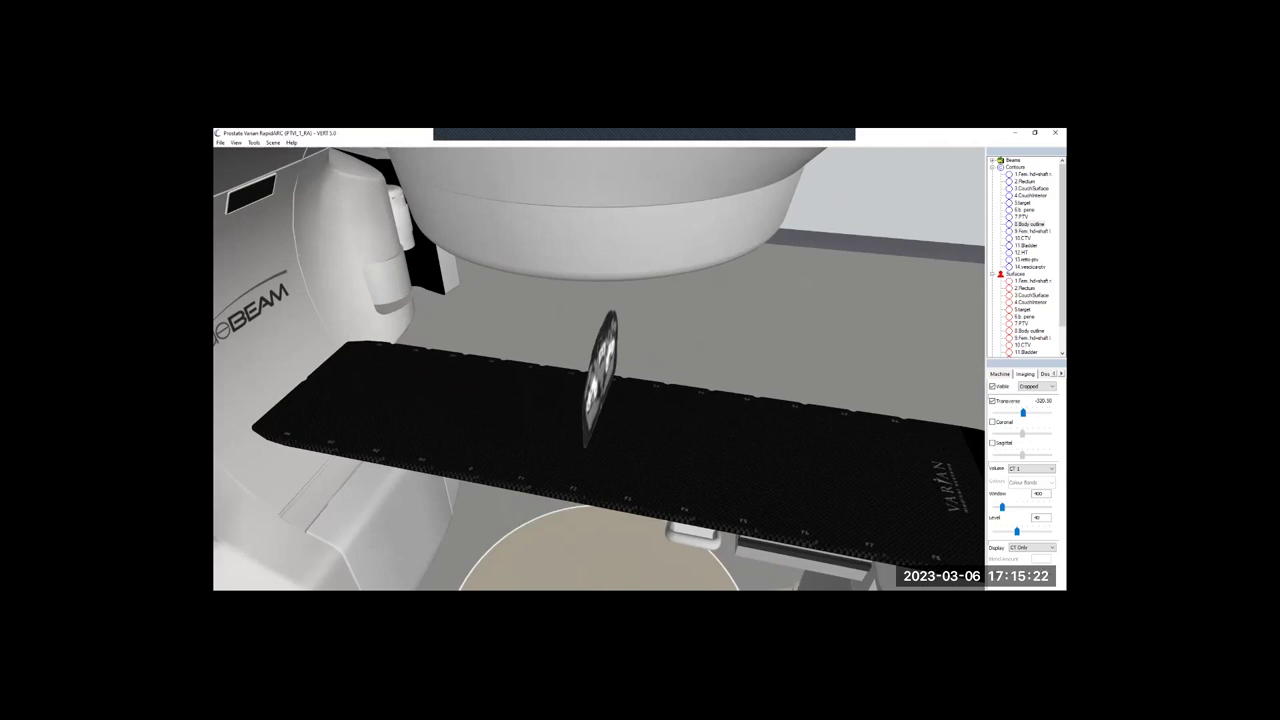
left_click(1009, 224)
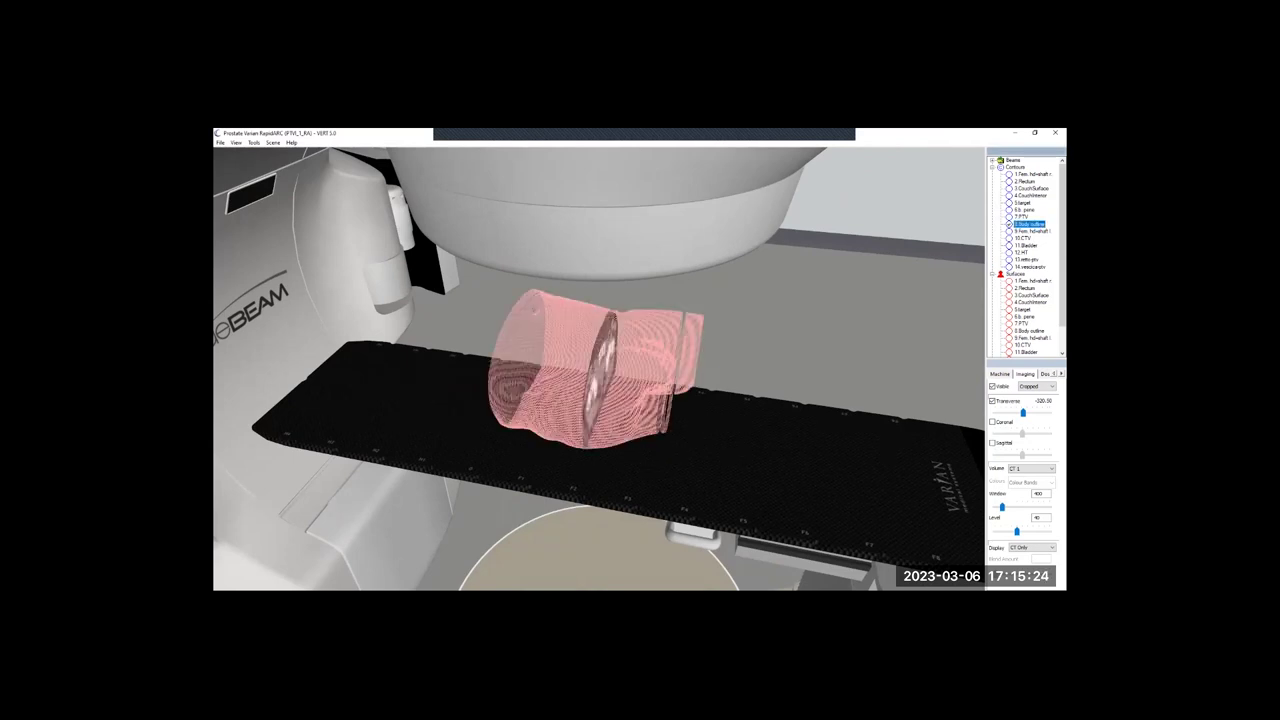
- Move the transverse CT slice to -407.50 and back up to about -296.50, and hide the body outline contour
left_click_drag(1023, 412, 1013, 412)
left_click_drag(690, 372, 597, 364)
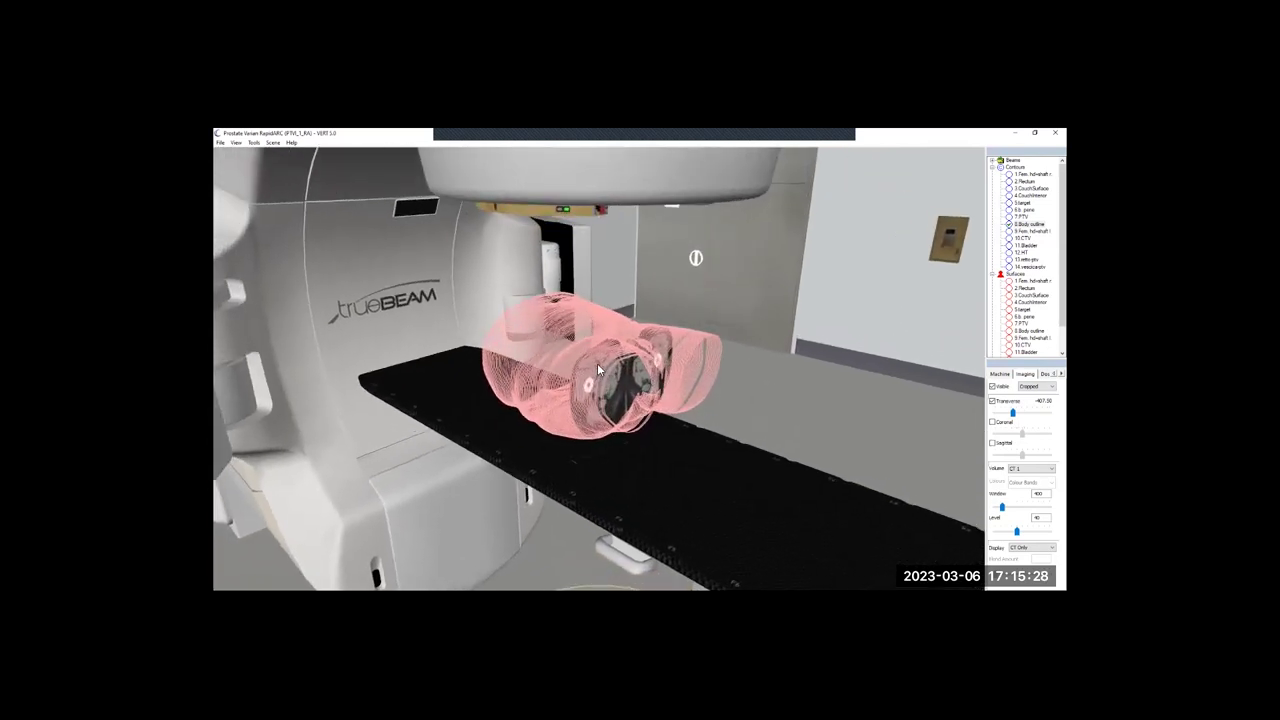
mouse_move(1012, 411)
left_mouse_down()
mouse_move(1046, 411)
mouse_move(1025, 411)
left_mouse_up()
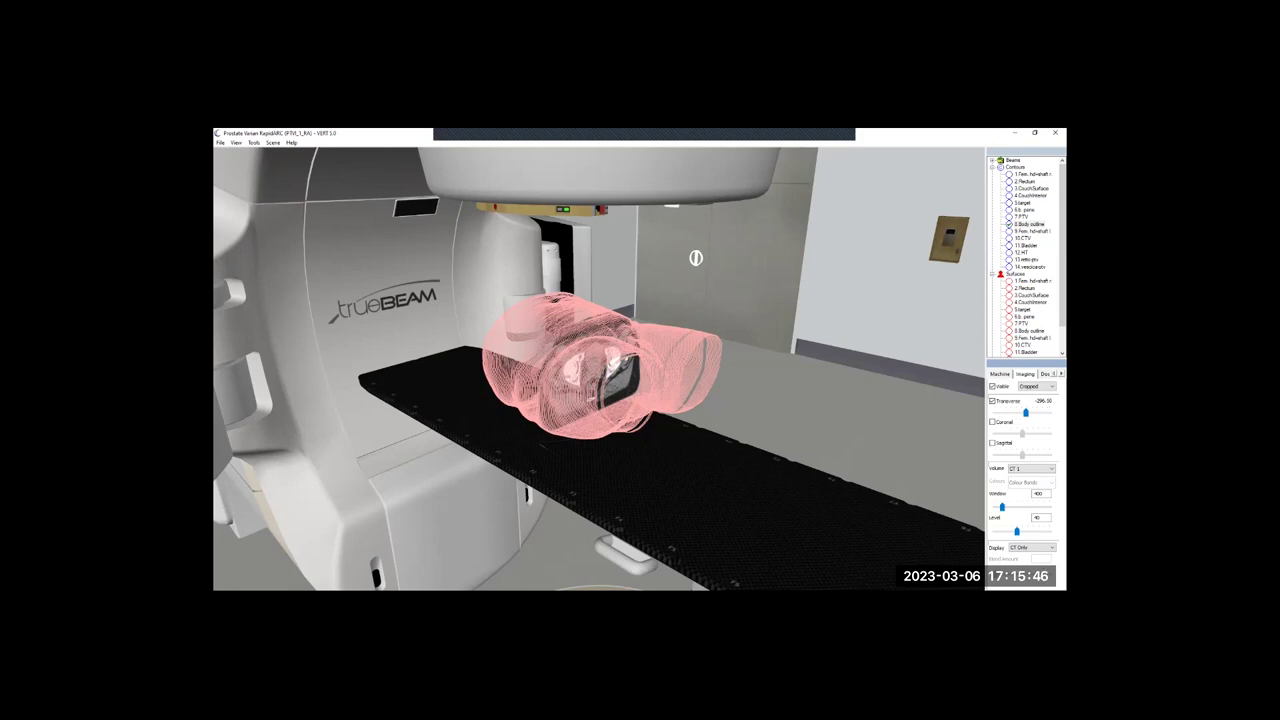
left_click(1009, 224)
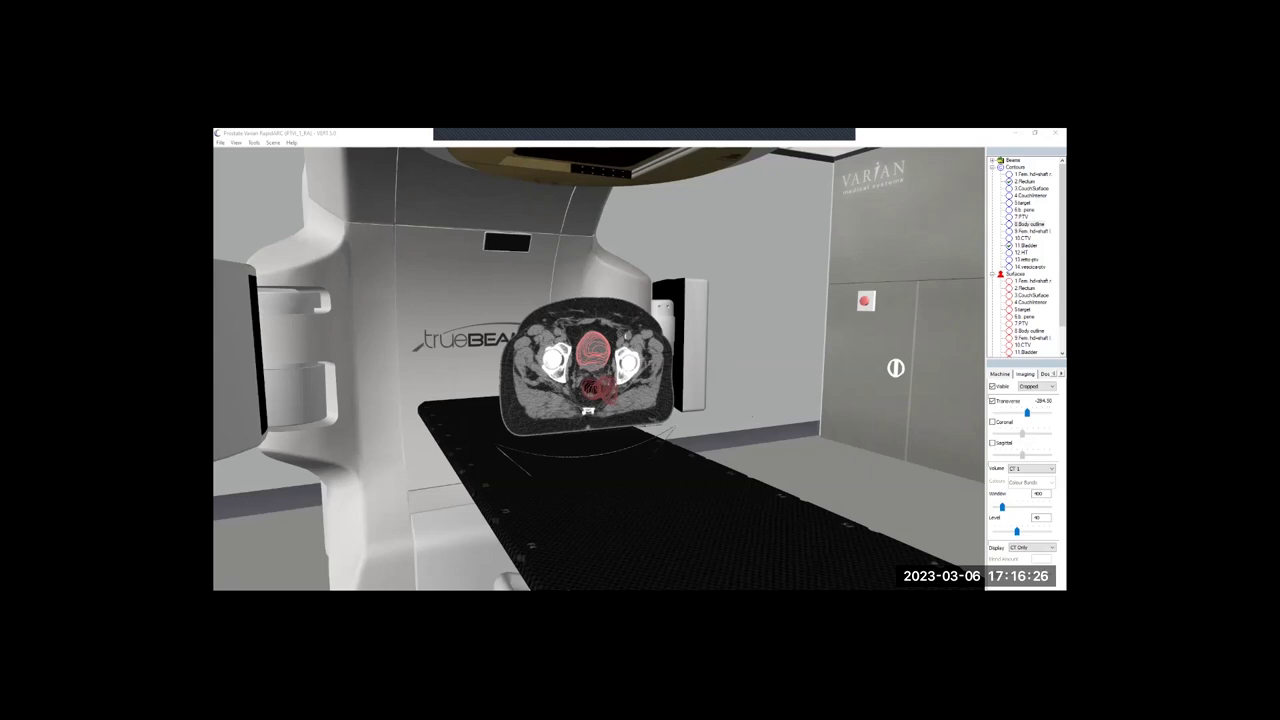
- Move the transverse slice to about -293 and inspect the bladder and rectum contours from the side and front
left_click_drag(1026, 412, 1026, 413)
mouse_move(600, 400)
left_mouse_down()
mouse_move(800, 400)
mouse_move(592, 391)
left_mouse_up()
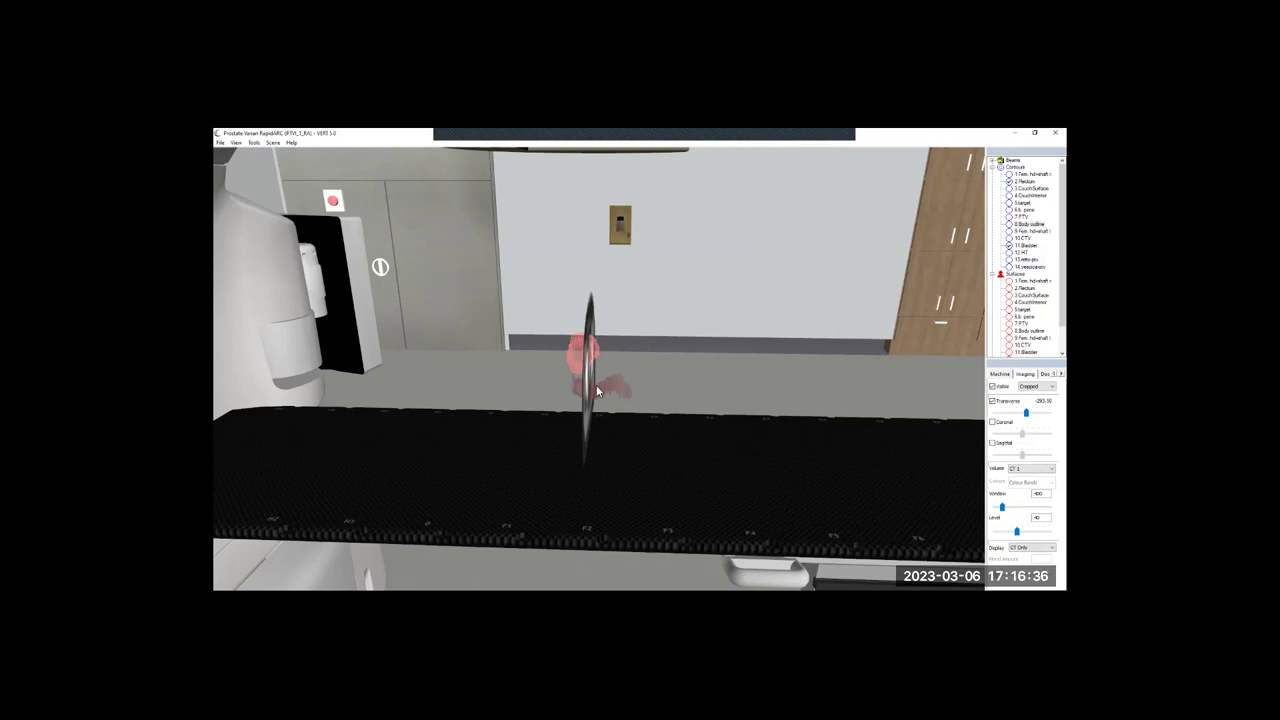
left_click_drag(585, 399, 455, 398)
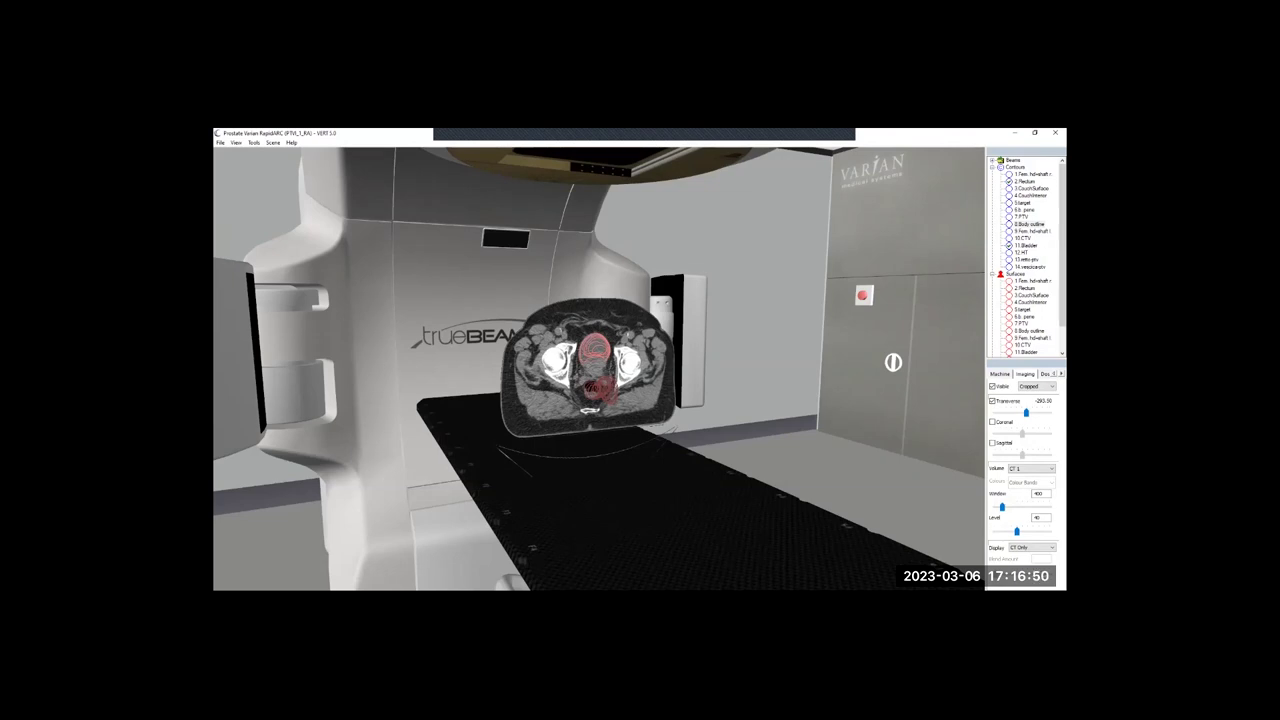
- Show the PTV surface on the CT slice, view it from another angle, and hide it again
left_click(1009, 323)
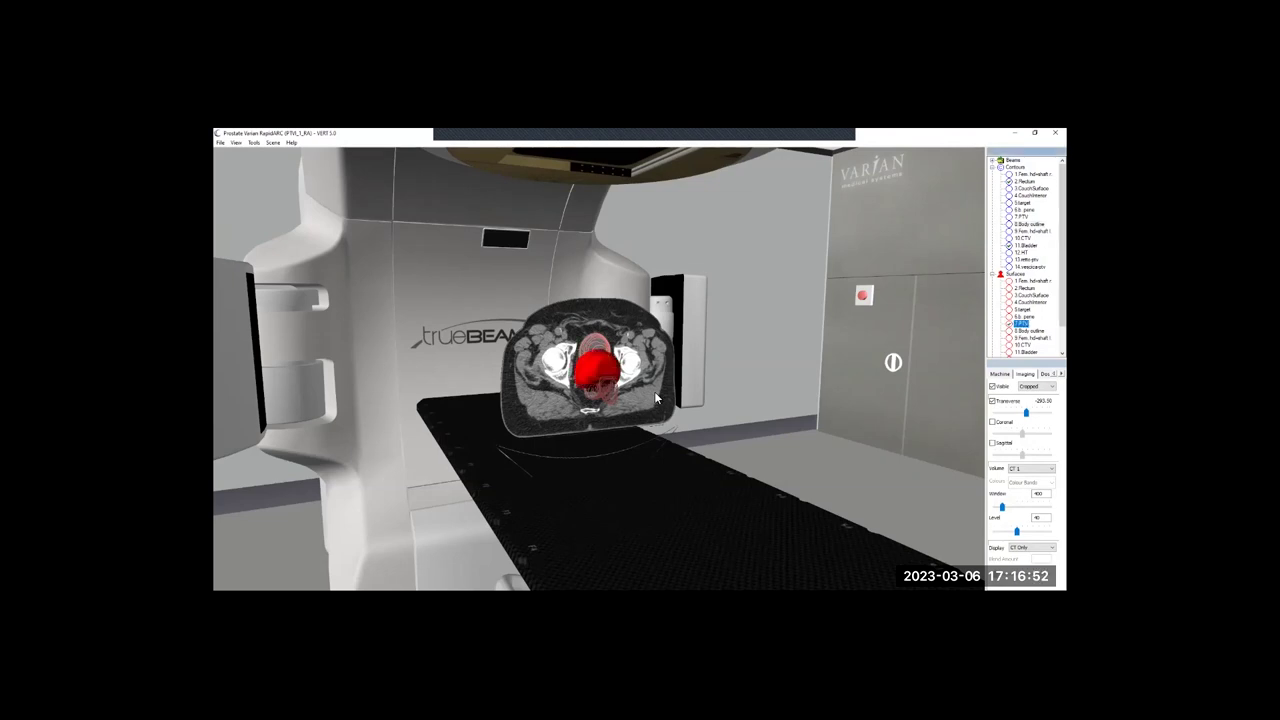
left_click_drag(645, 397, 605, 373)
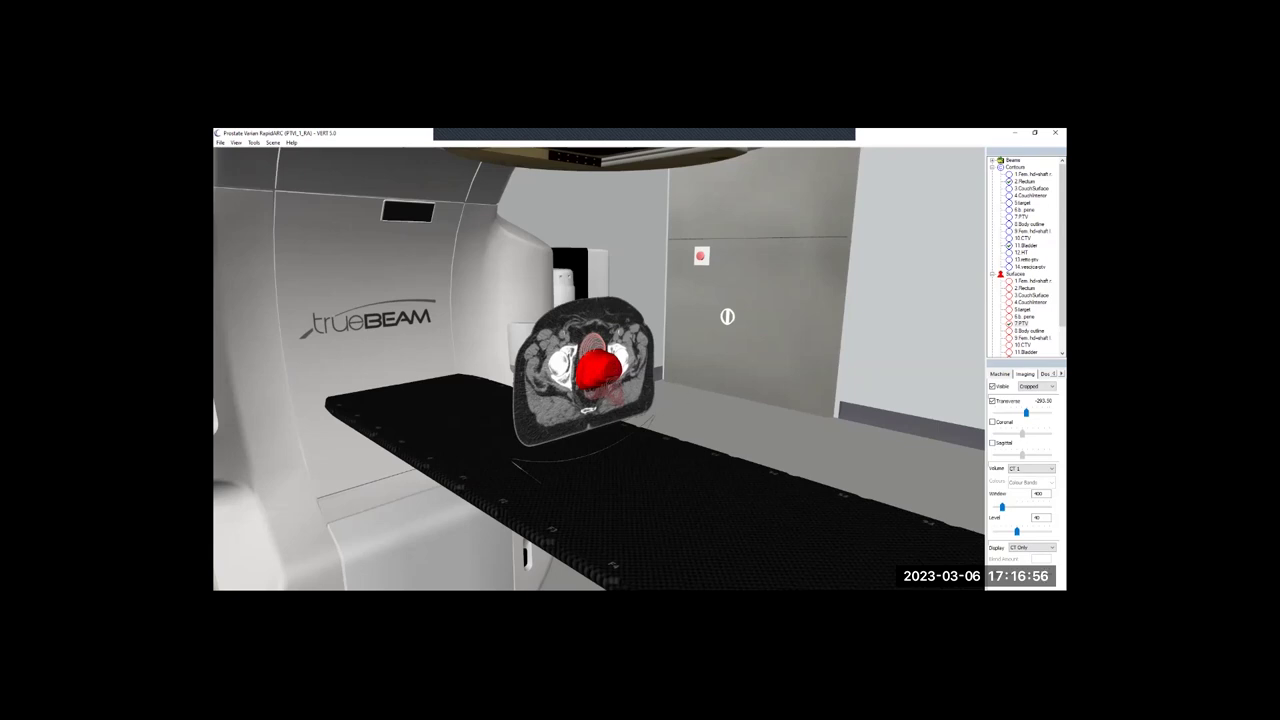
left_click(1009, 323)
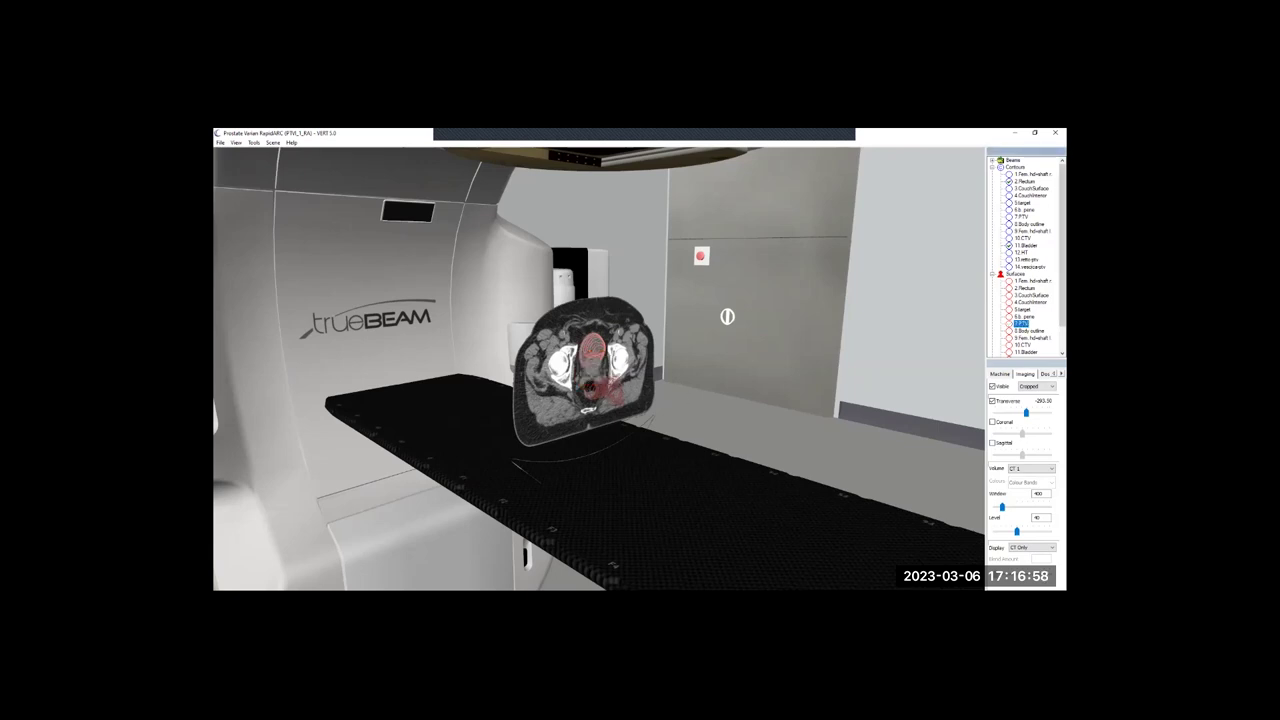
- Display the PTV contour together with the bladder and rectum contours and inspect them close up on the CT slice
left_click(1009, 216)
left_click_drag(640, 418, 605, 404)
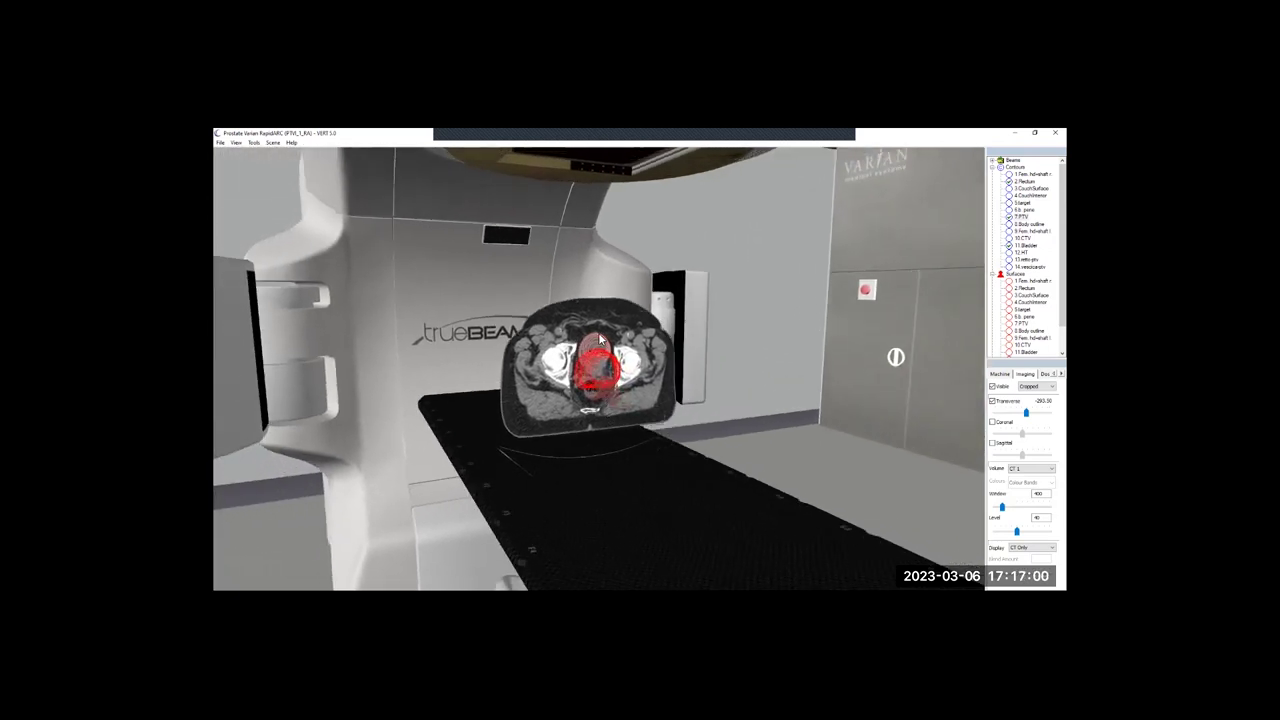
left_click_drag(594, 356, 614, 304)
scroll(573, 360, "up", 3)
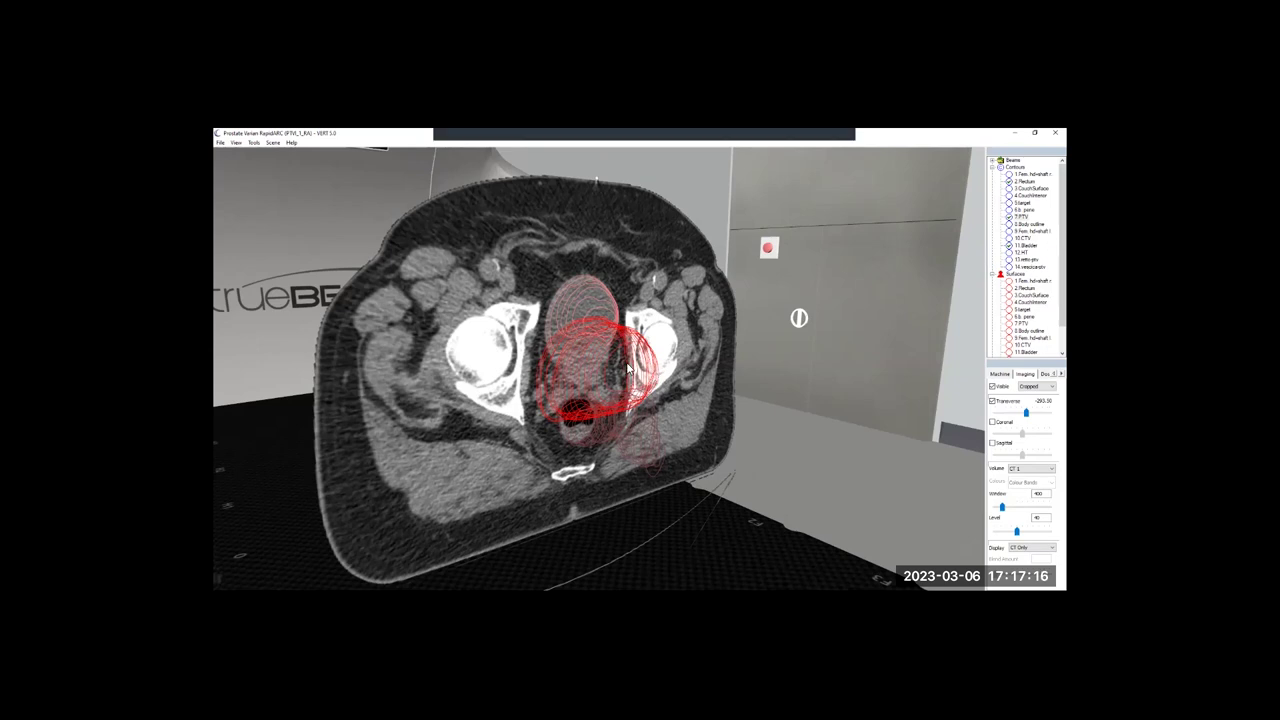
- Move the transverse slice to about -302 and inspect the PTV contour against the bladder and rectum
left_click_drag(628, 370, 562, 378)
left_click_drag(1026, 412, 1024, 412)
scroll(1023, 418, "up", 3)
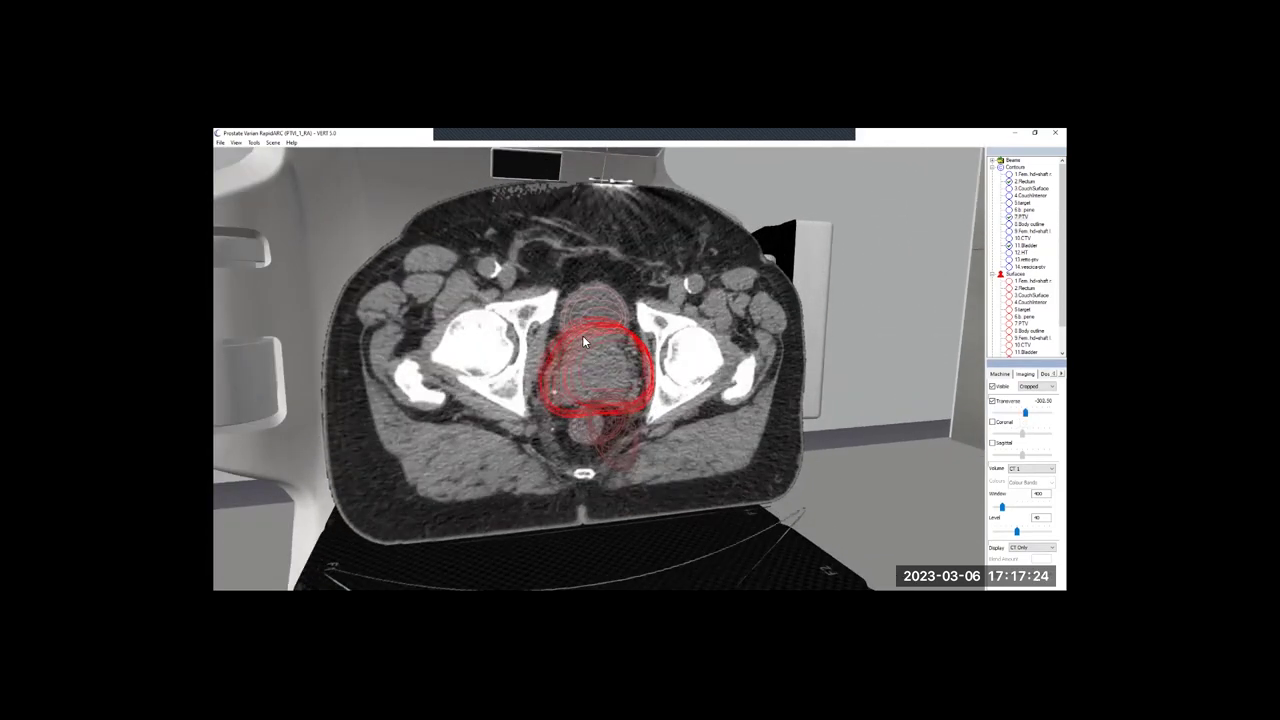
left_click_drag(565, 371, 540, 377)
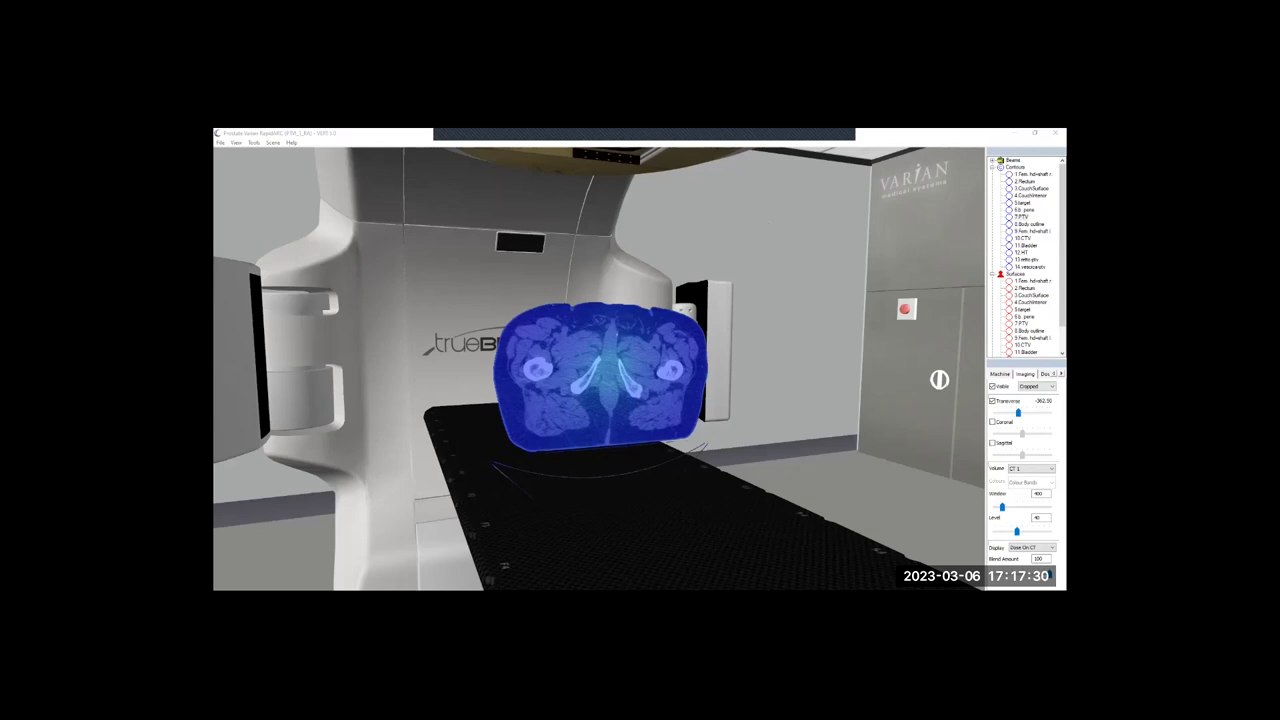
- Raise the lower limit of the displayed dose slightly and move the transverse slice to about -347
left_click(1045, 373)
left_click_drag(991, 499, 995, 499)
left_click(1019, 373)
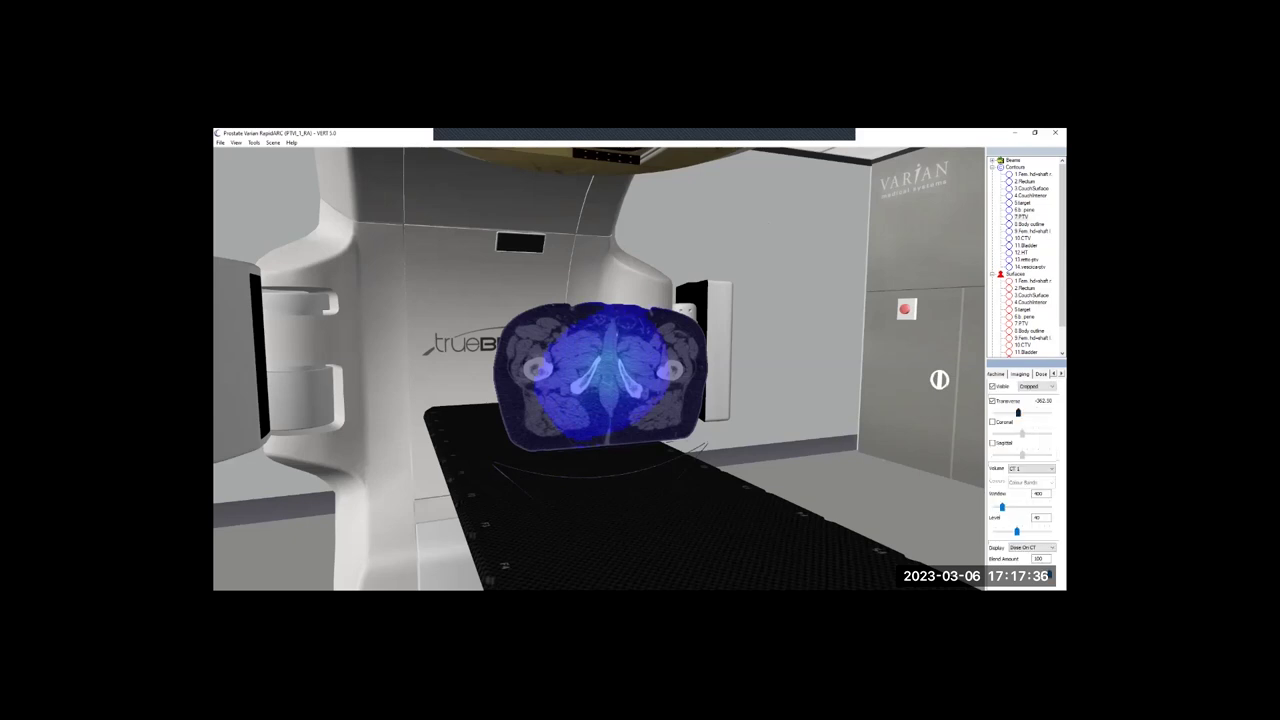
left_click_drag(1018, 412, 1020, 412)
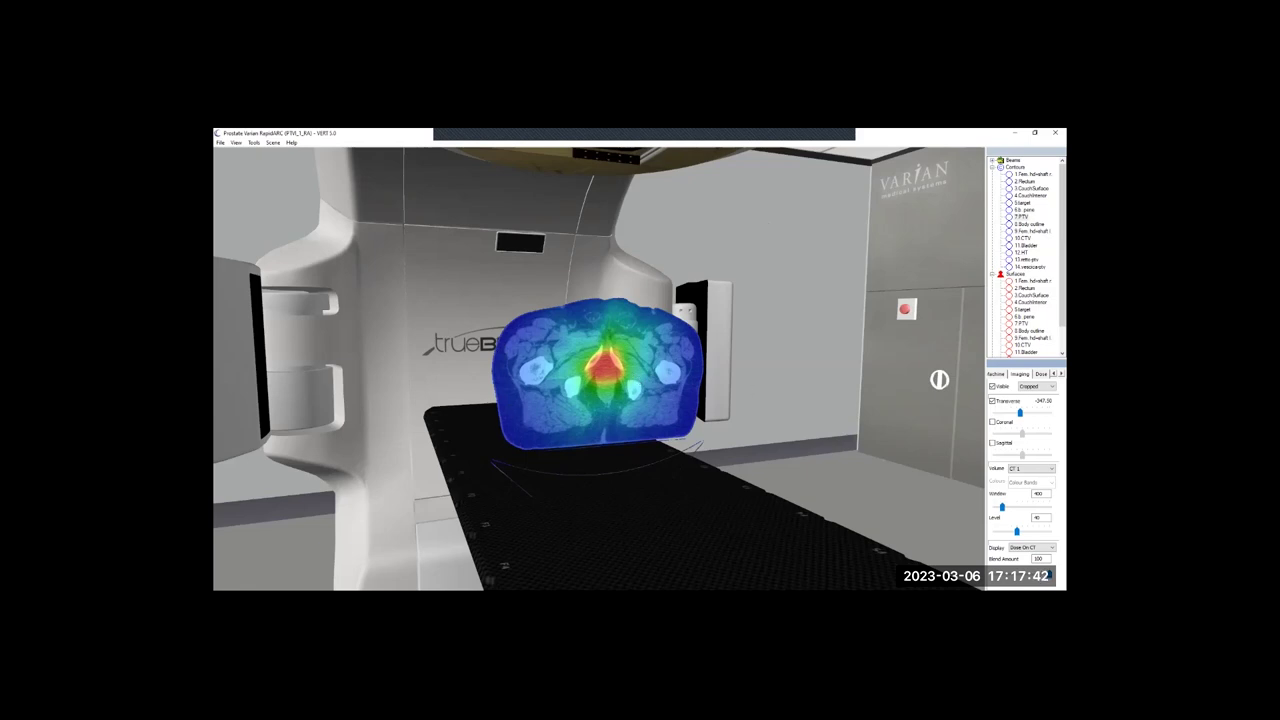
- Move the transverse slice to about -296 and inspect the bladder and rectum contours against the dose from several angles
left_click_drag(1020, 412, 1025, 413)
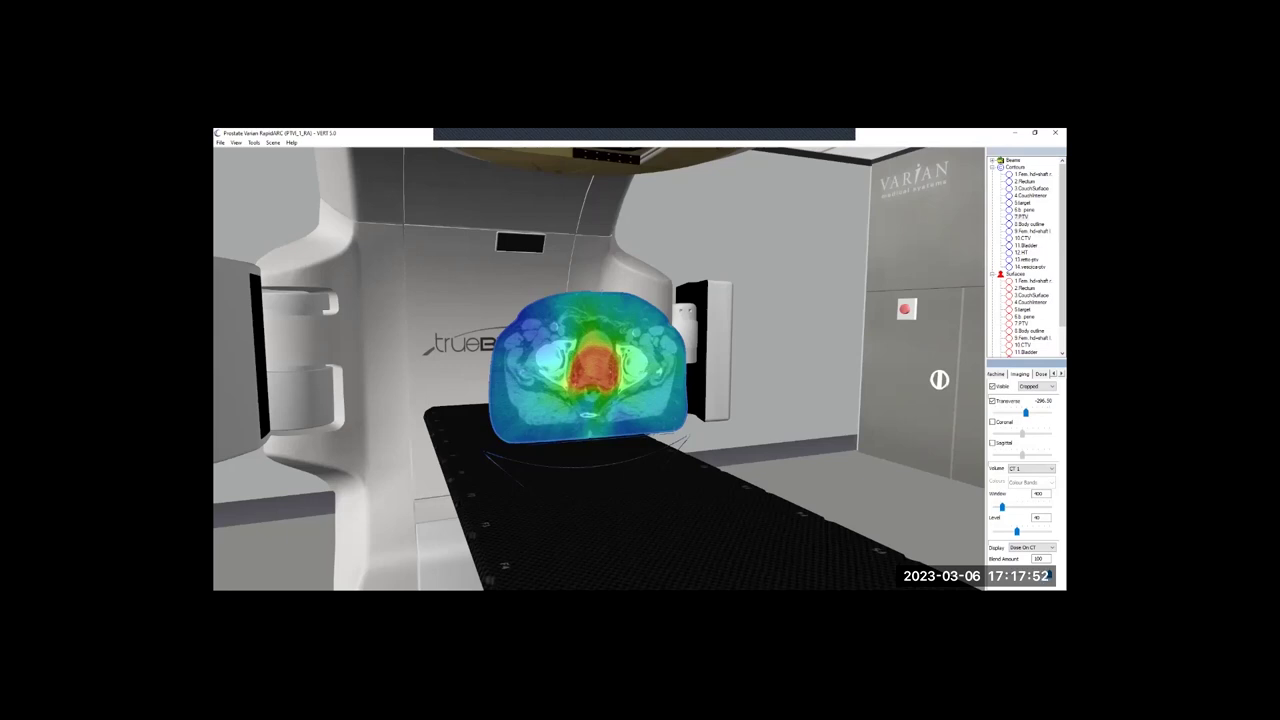
left_click(1009, 245)
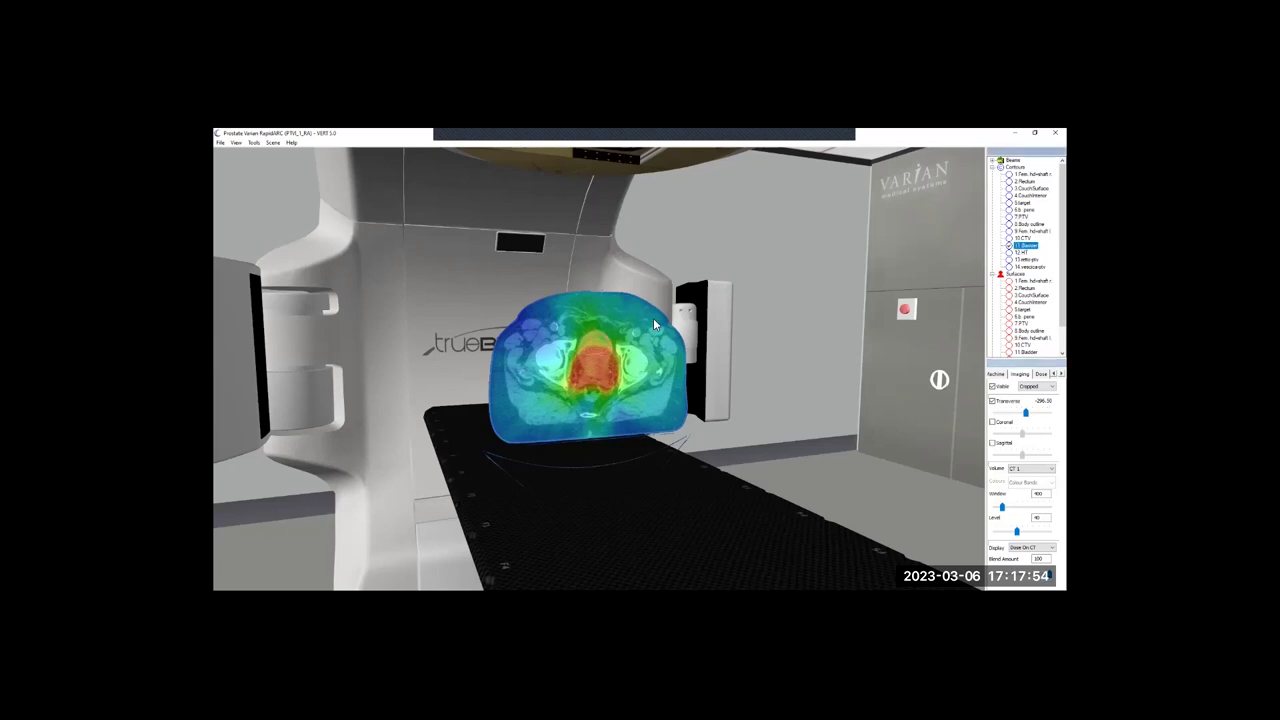
mouse_move(605, 354)
left_mouse_down()
mouse_move(636, 369)
mouse_move(580, 353)
left_mouse_up()
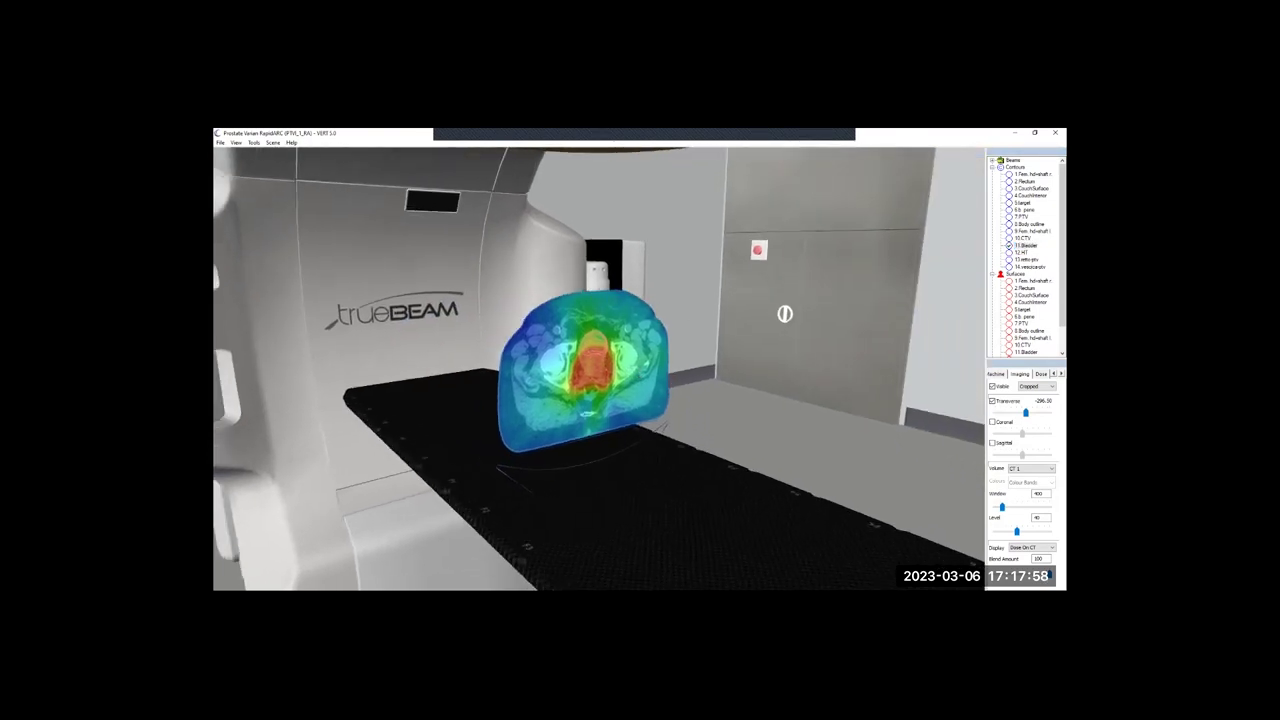
left_click(613, 398)
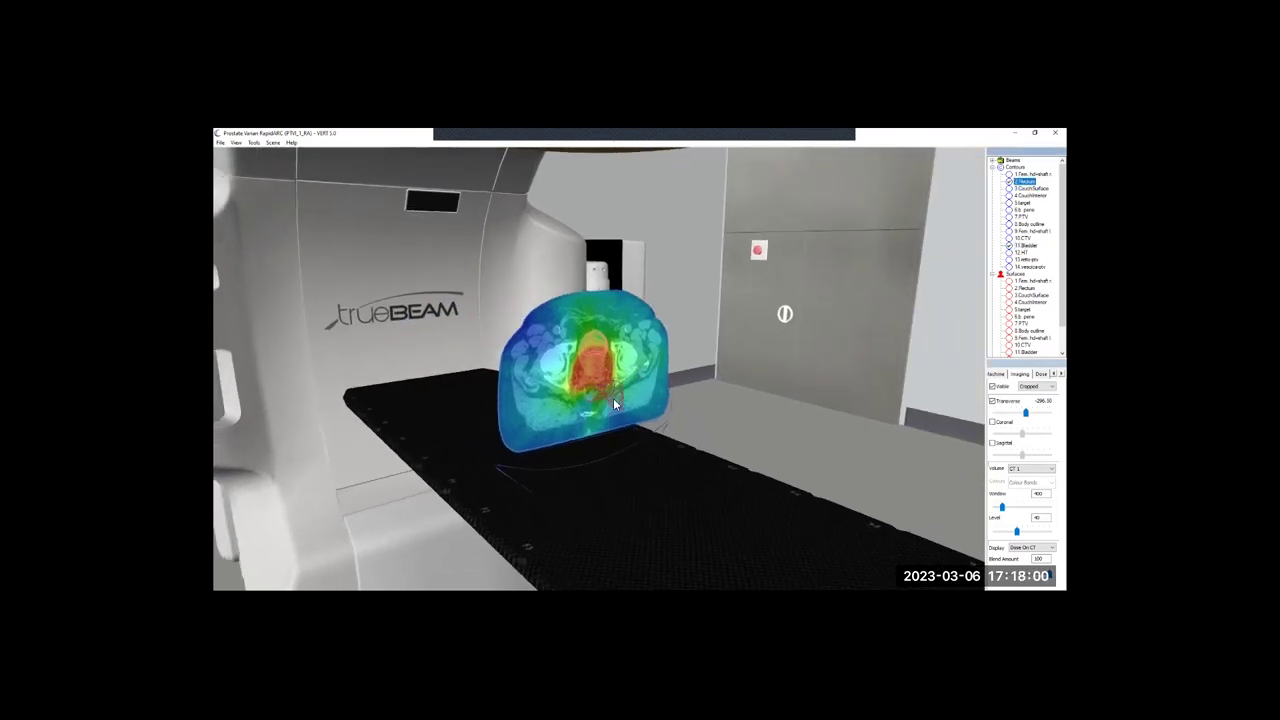
left_click_drag(590, 418, 577, 387)
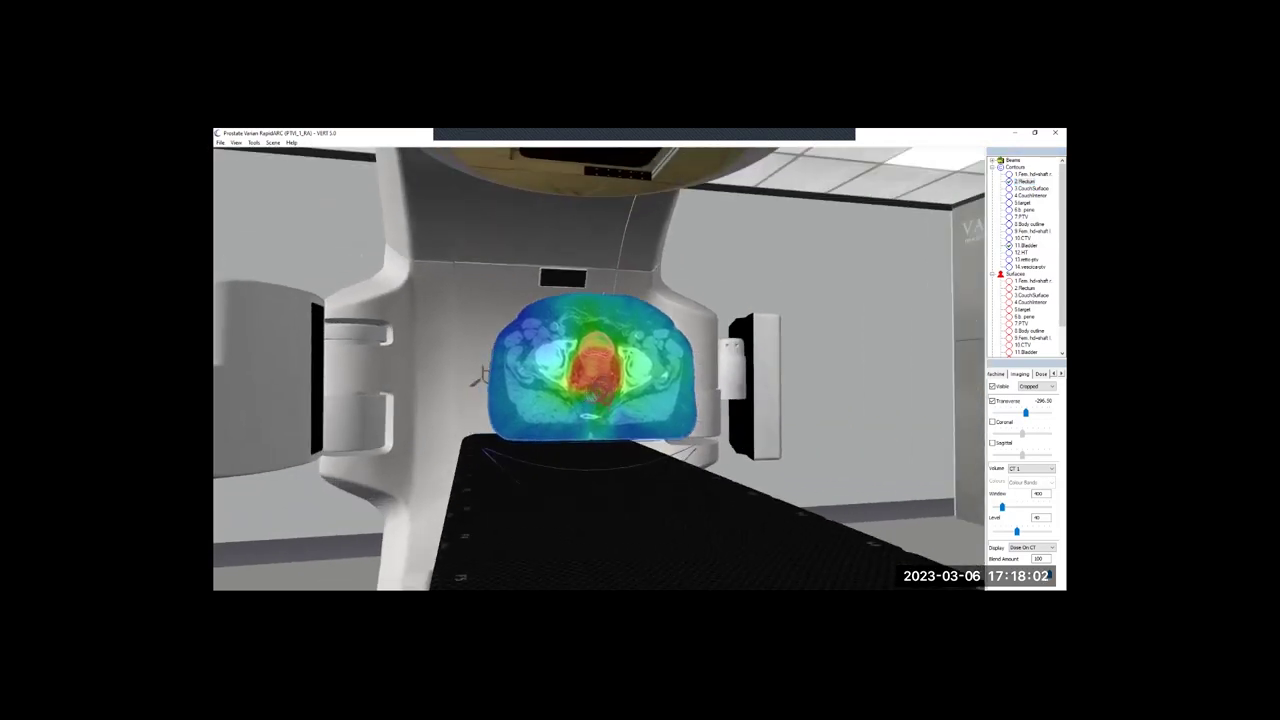
left_click_drag(643, 427, 698, 440)
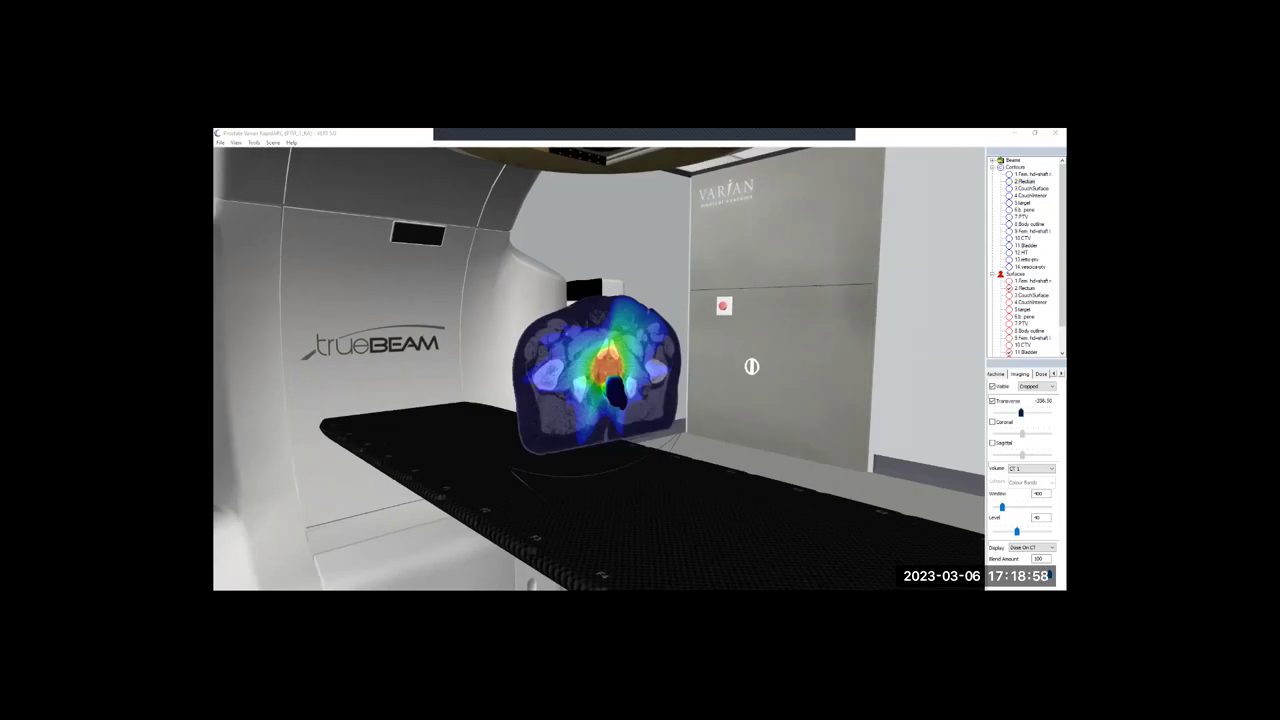
- Inspect the dose on the bladder and rectum surfaces close up with the transverse slice at about -260 and about -305
left_click_drag(1021, 412, 1030, 412)
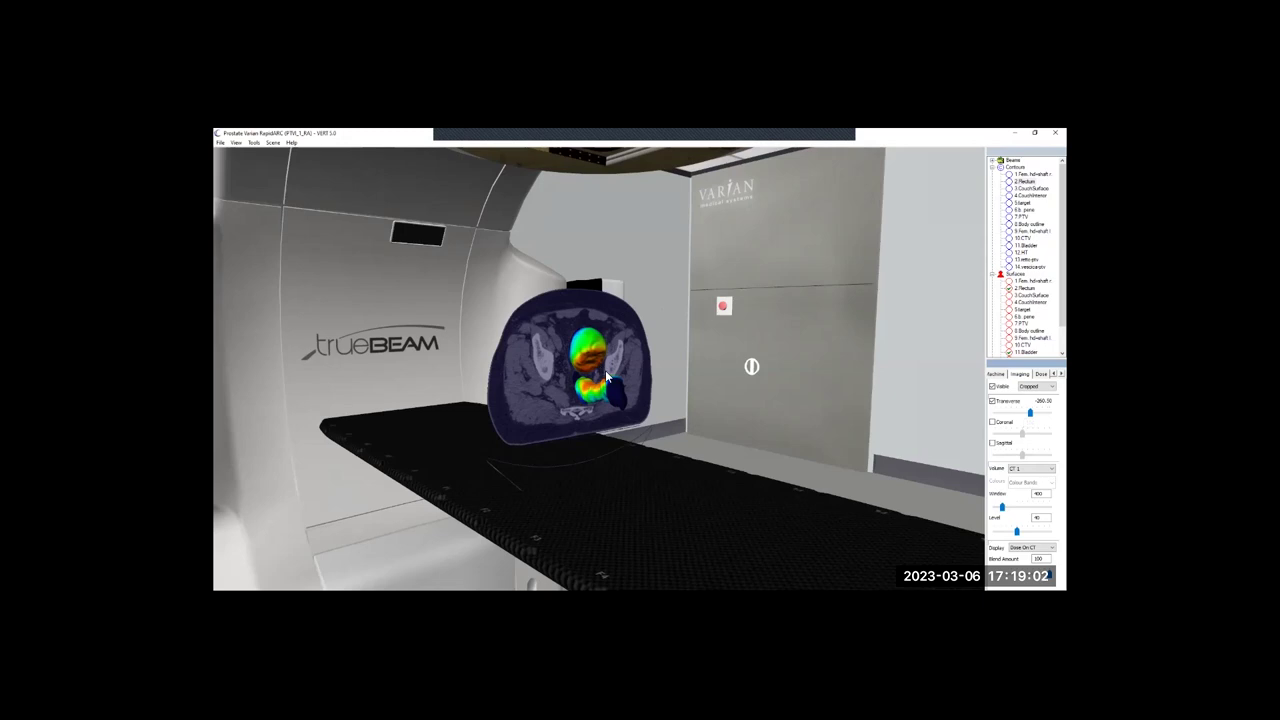
left_click_drag(605, 370, 593, 372)
scroll(592, 372, "up", 3)
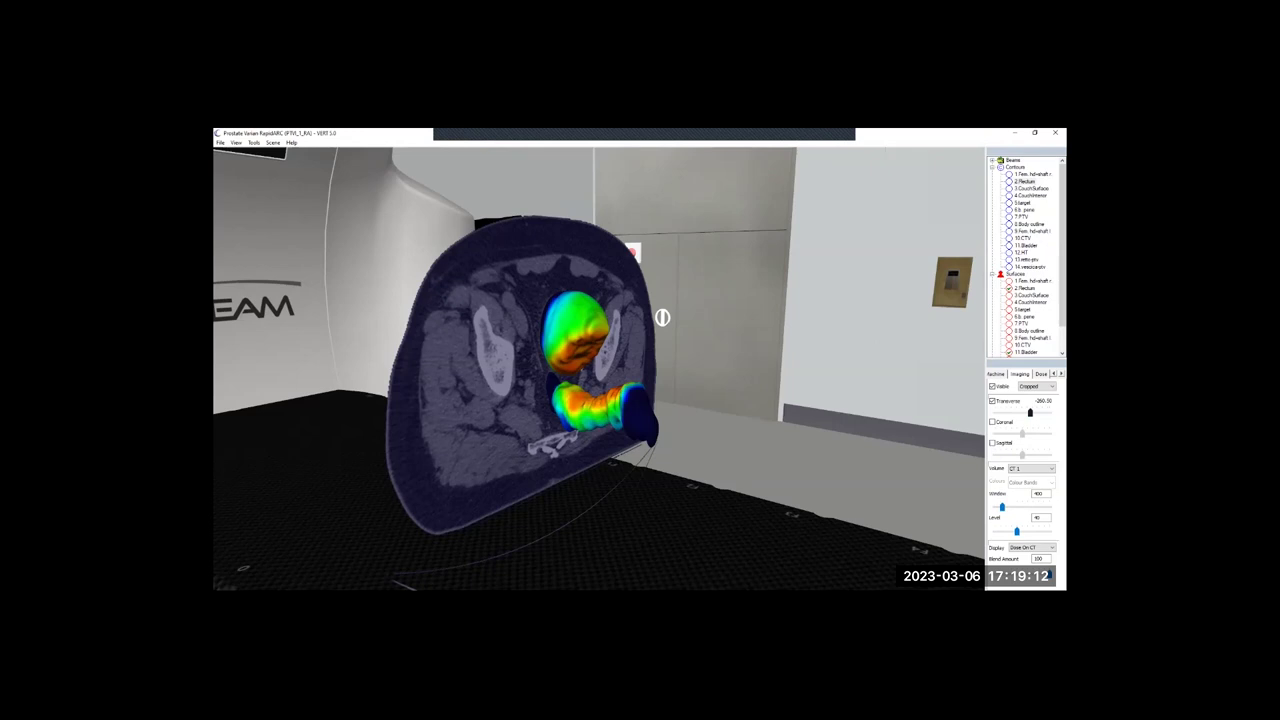
left_click_drag(1030, 413, 1024, 413)
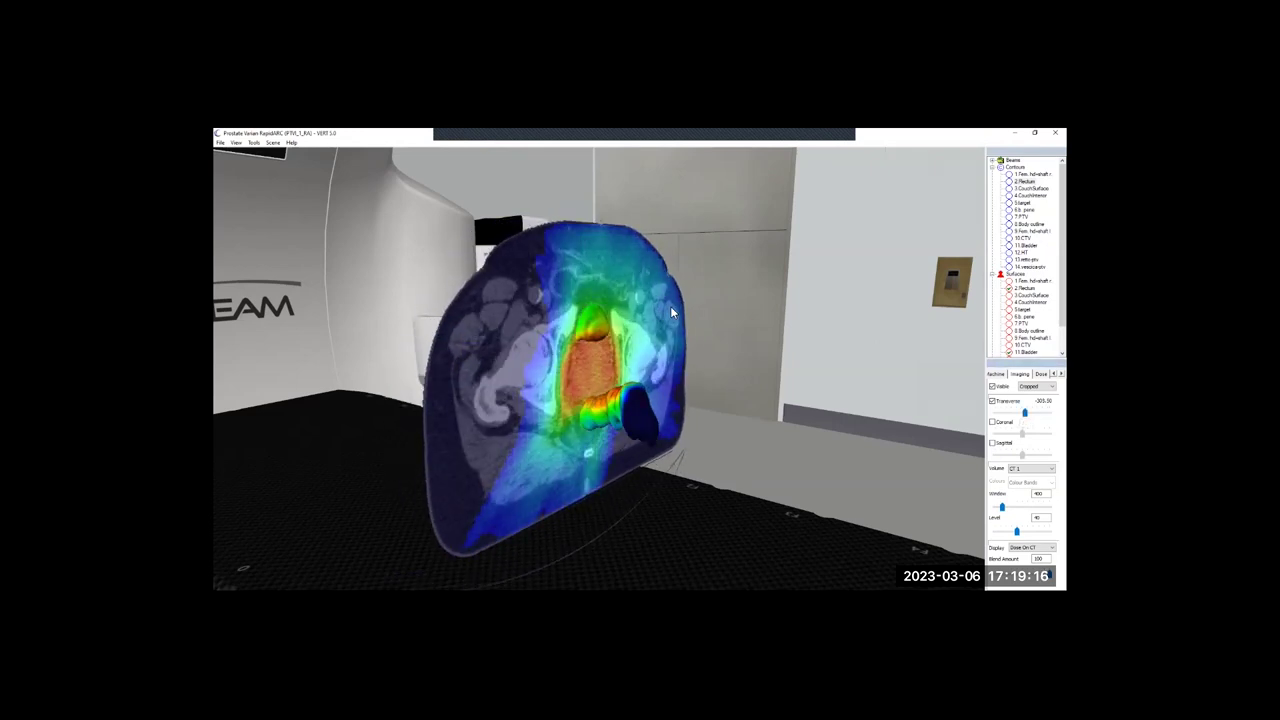
left_click_drag(657, 322, 605, 408)
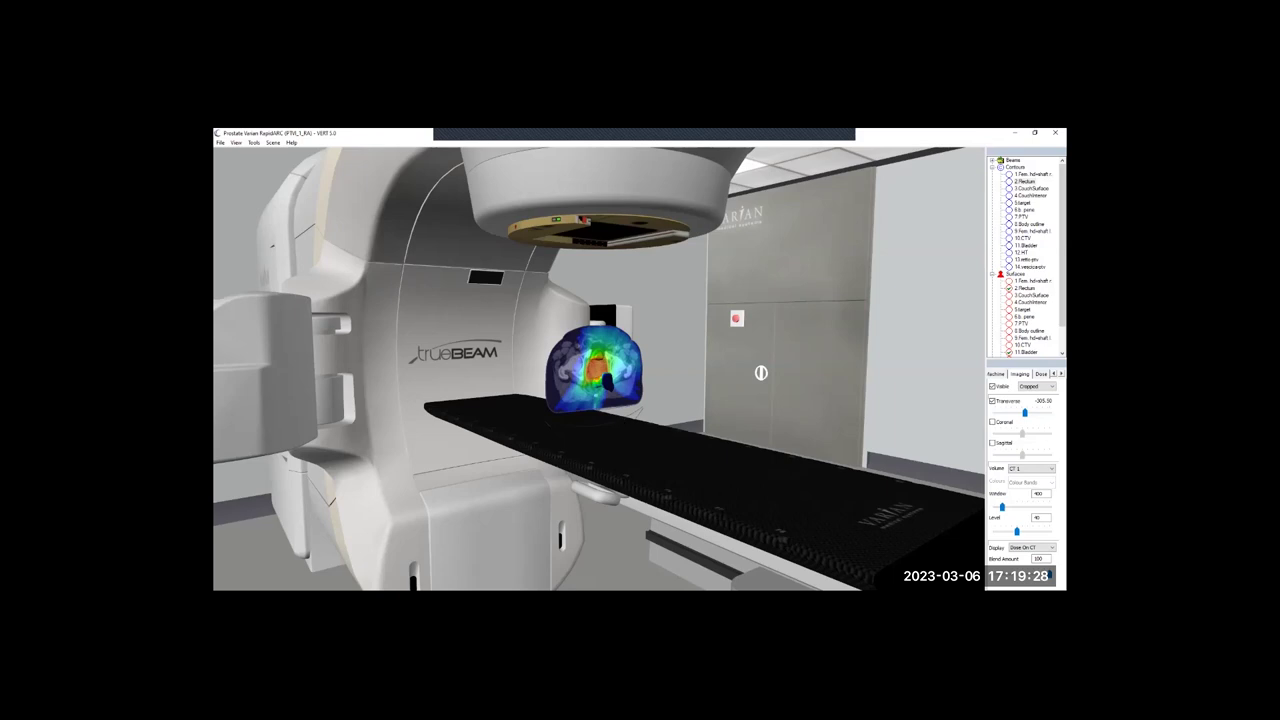
- Move the transverse slice to about -323, view it closer, and lower the treatment couch slightly
left_click_drag(1025, 413, 1023, 414)
left_click_drag(621, 398, 760, 332)
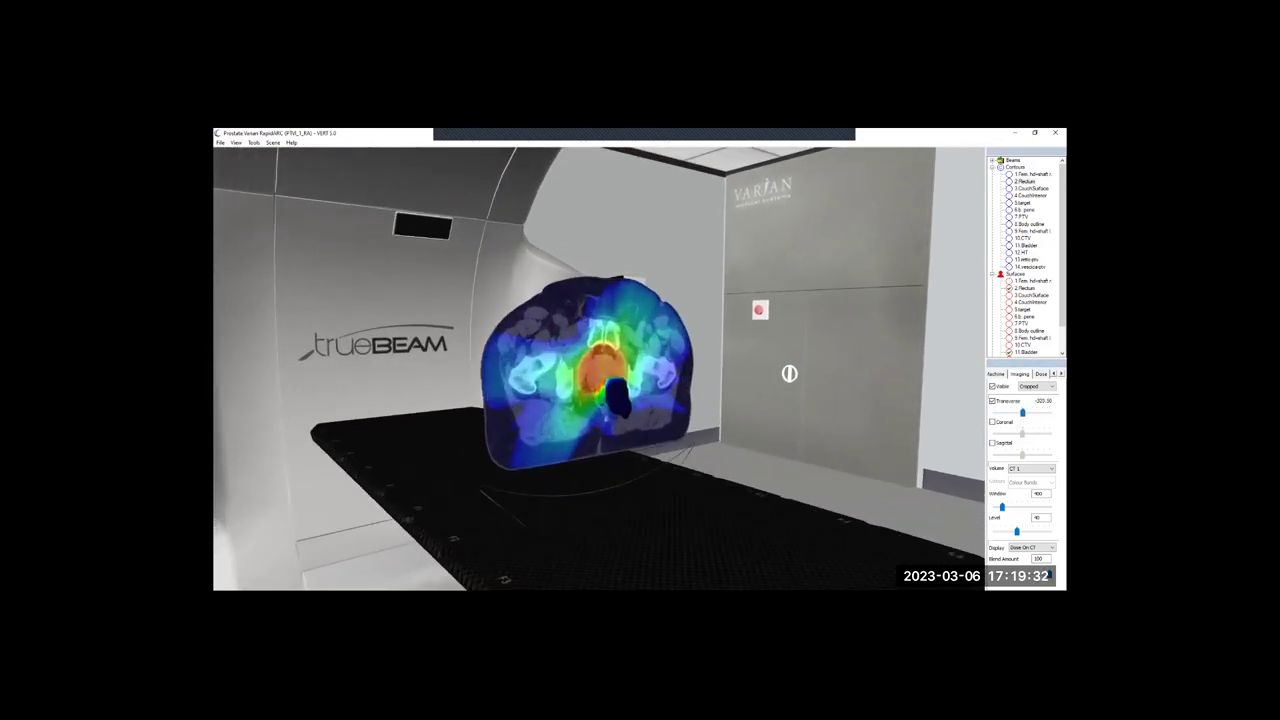
left_click(997, 374)
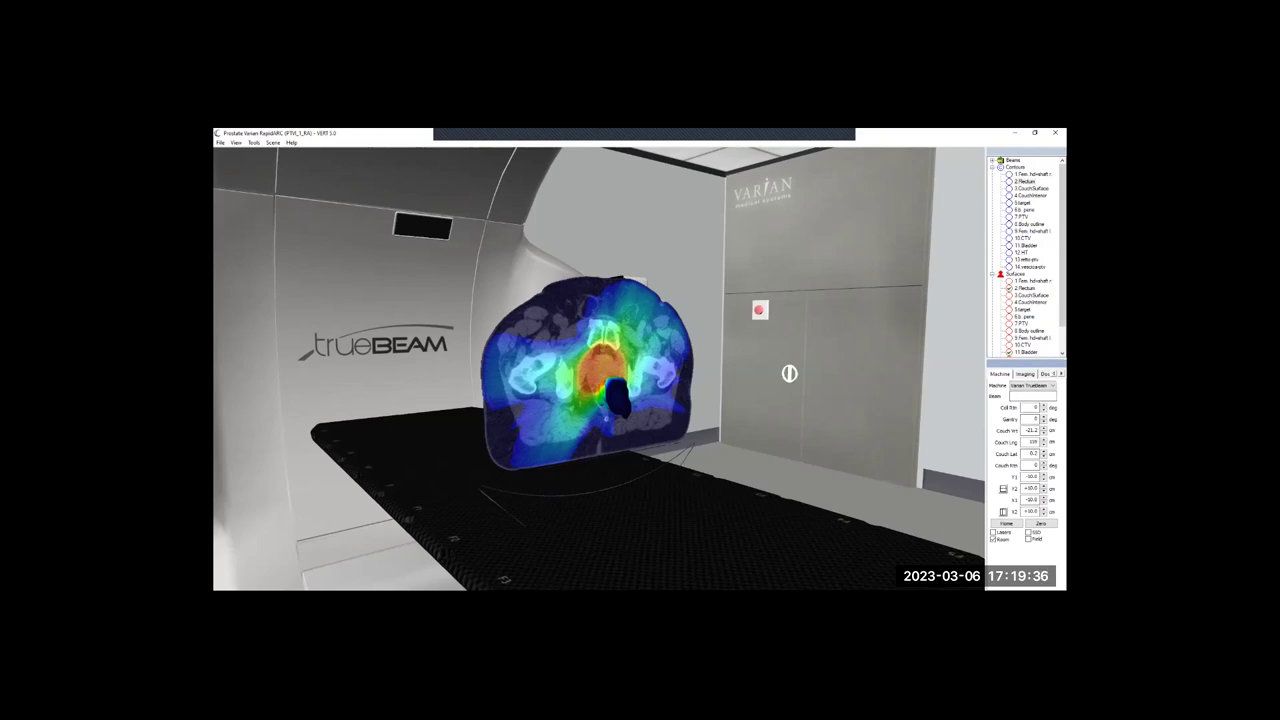
left_click(1043, 433)
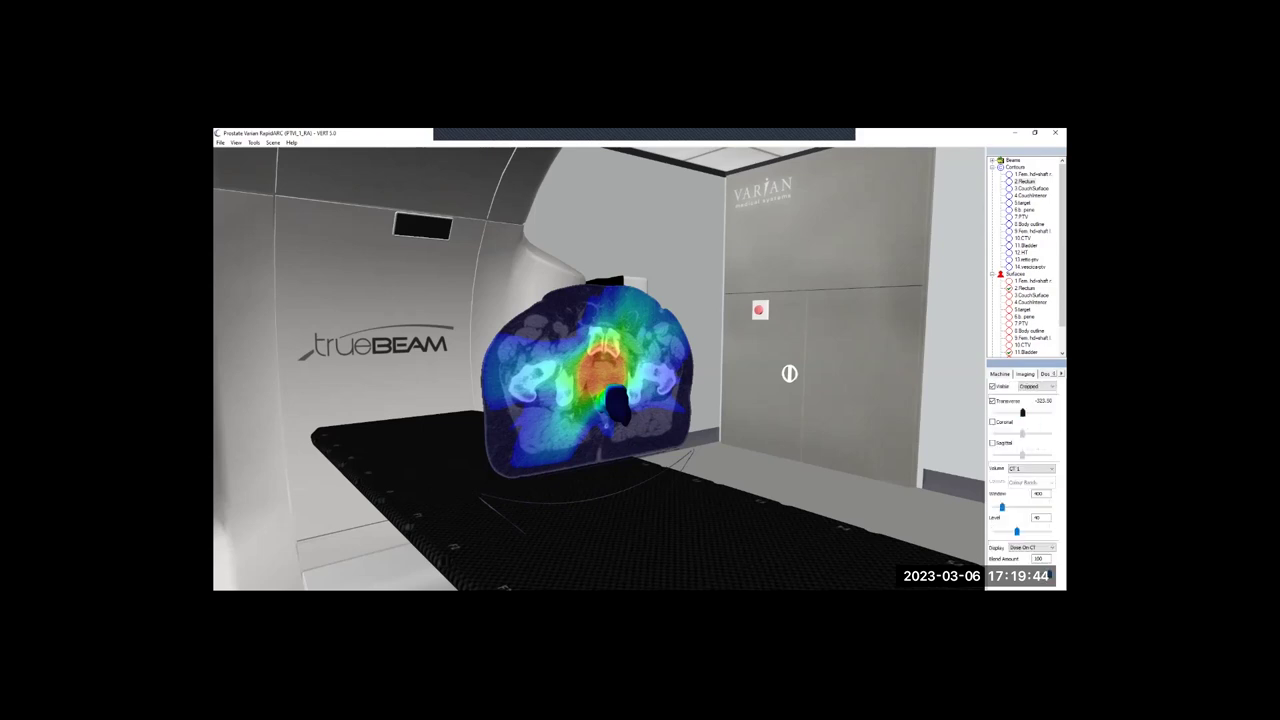
- Move the transverse slice through about -317 to about -302 and inspect the dose around the bladder and rectum surfaces from different angles
left_click_drag(1022, 412, 1022, 412)
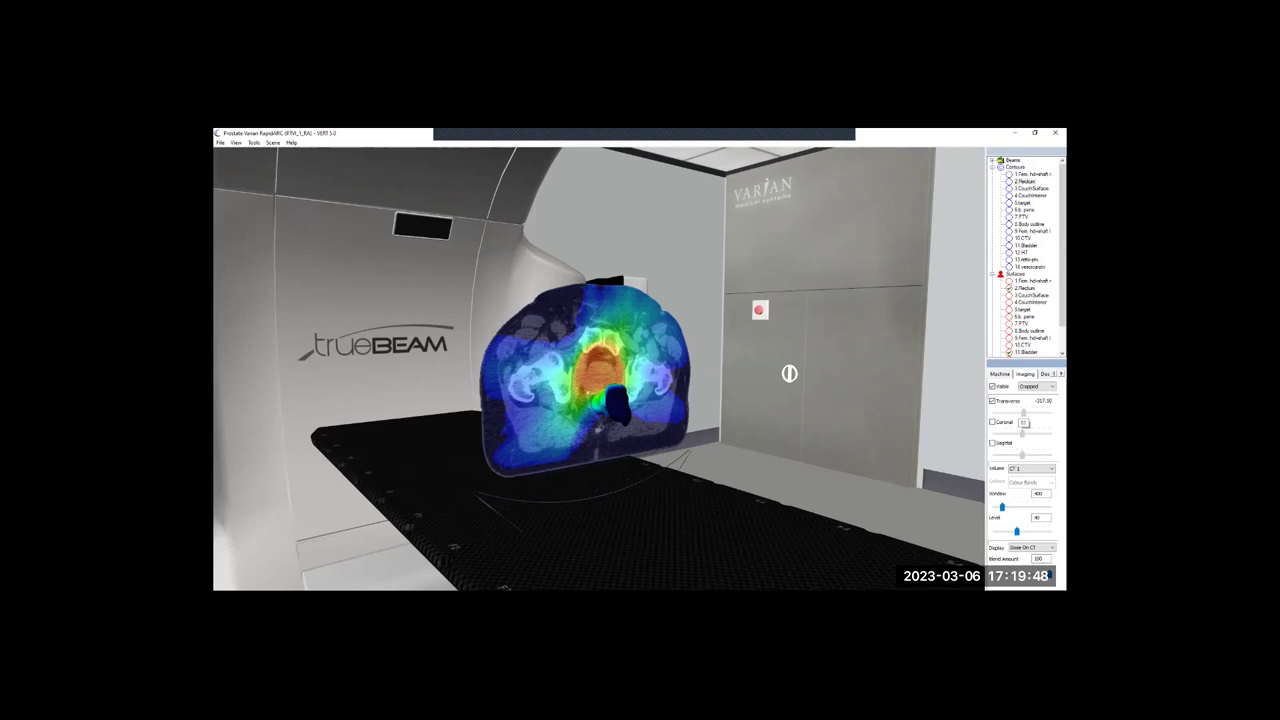
left_click_drag(642, 416, 585, 387)
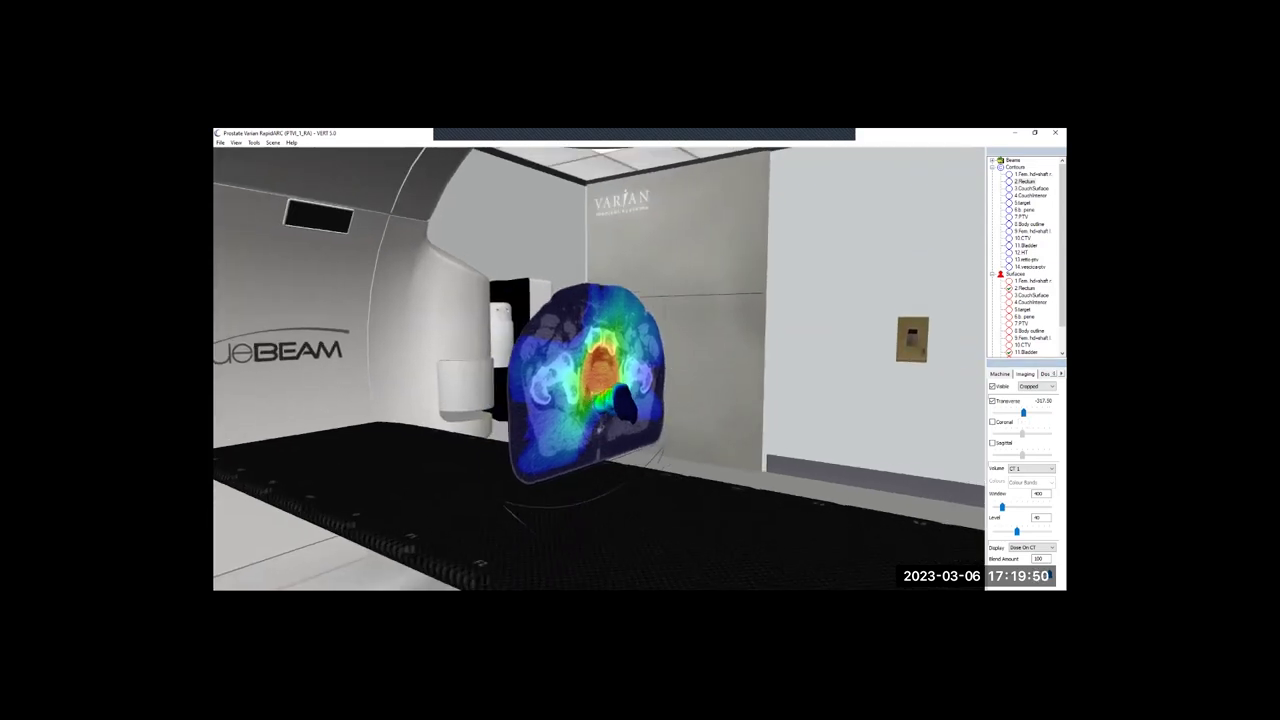
mouse_move(1023, 412)
left_mouse_down()
mouse_move(1012, 412)
mouse_move(1025, 412)
left_mouse_up()
left_click_drag(600, 370, 492, 372)
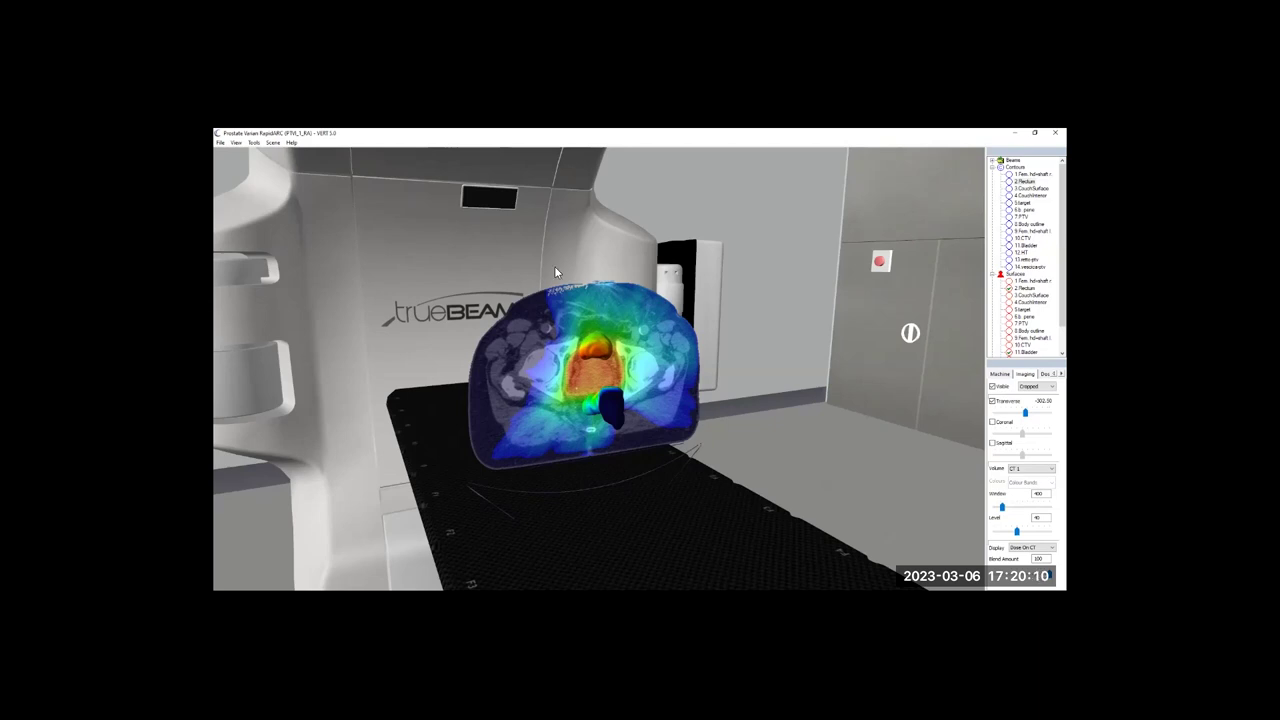
scroll(554, 266, "down", 5)
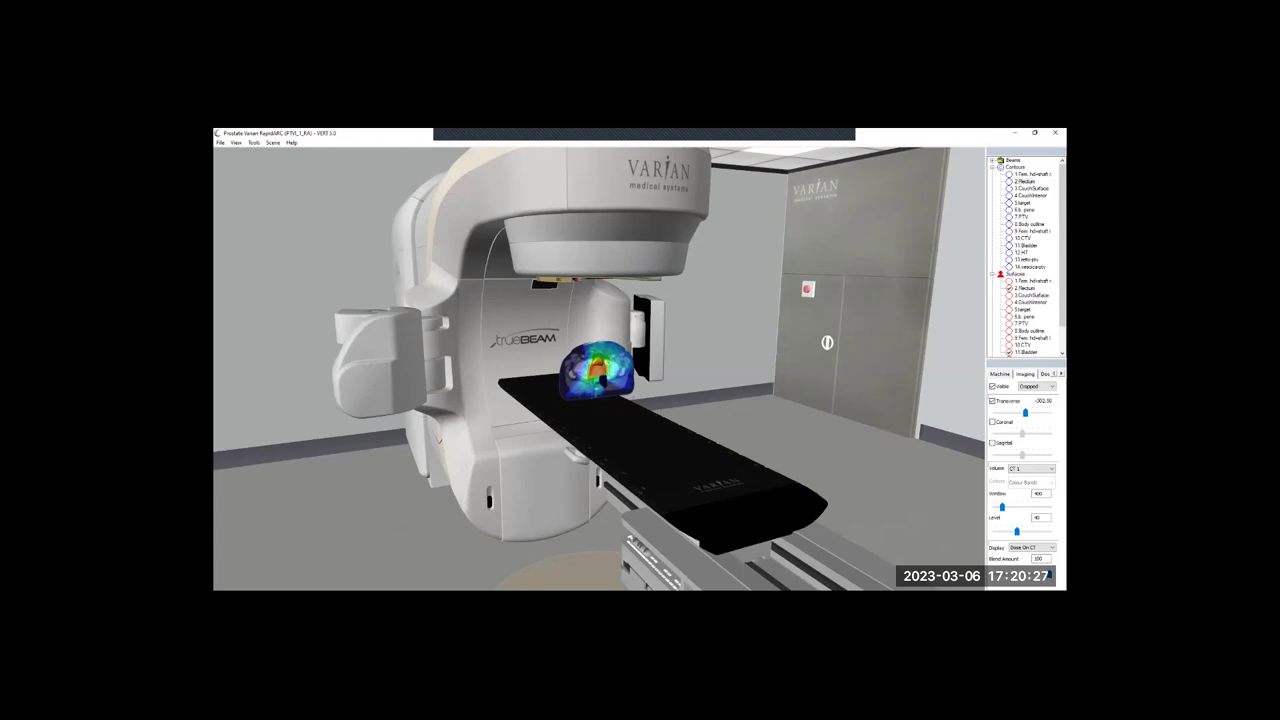
key("alt+Tab")
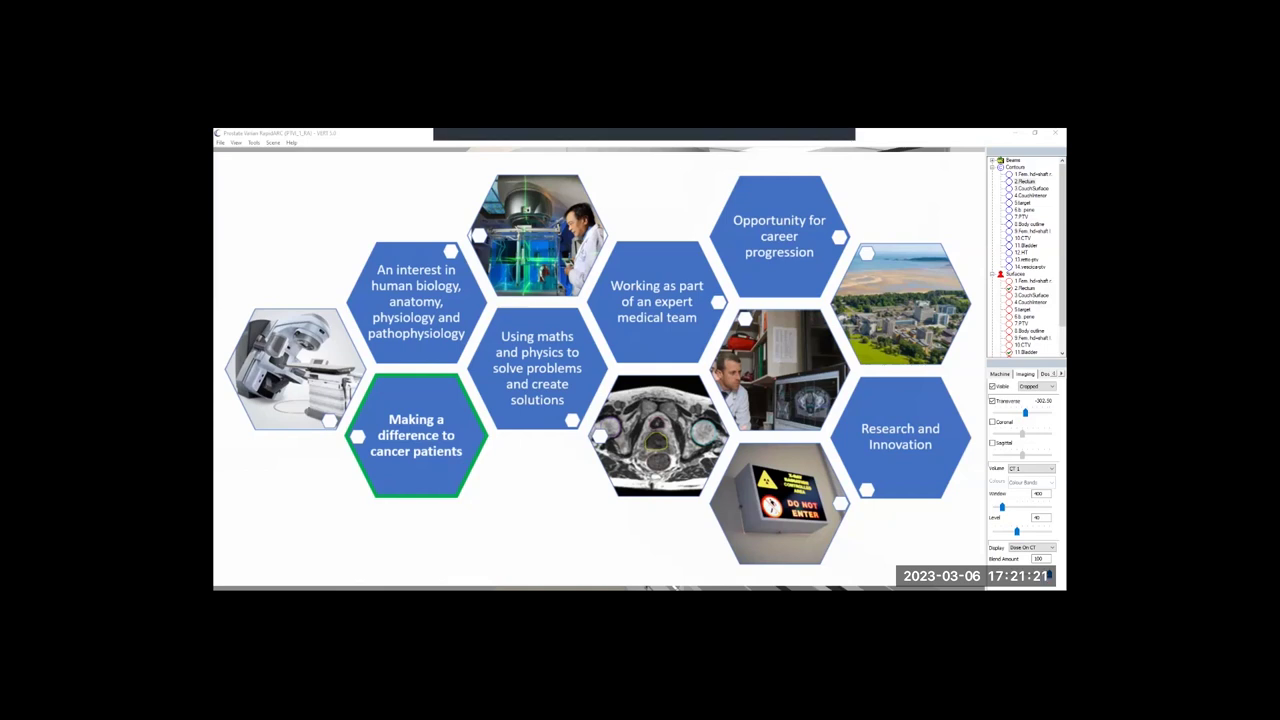
key("Right")
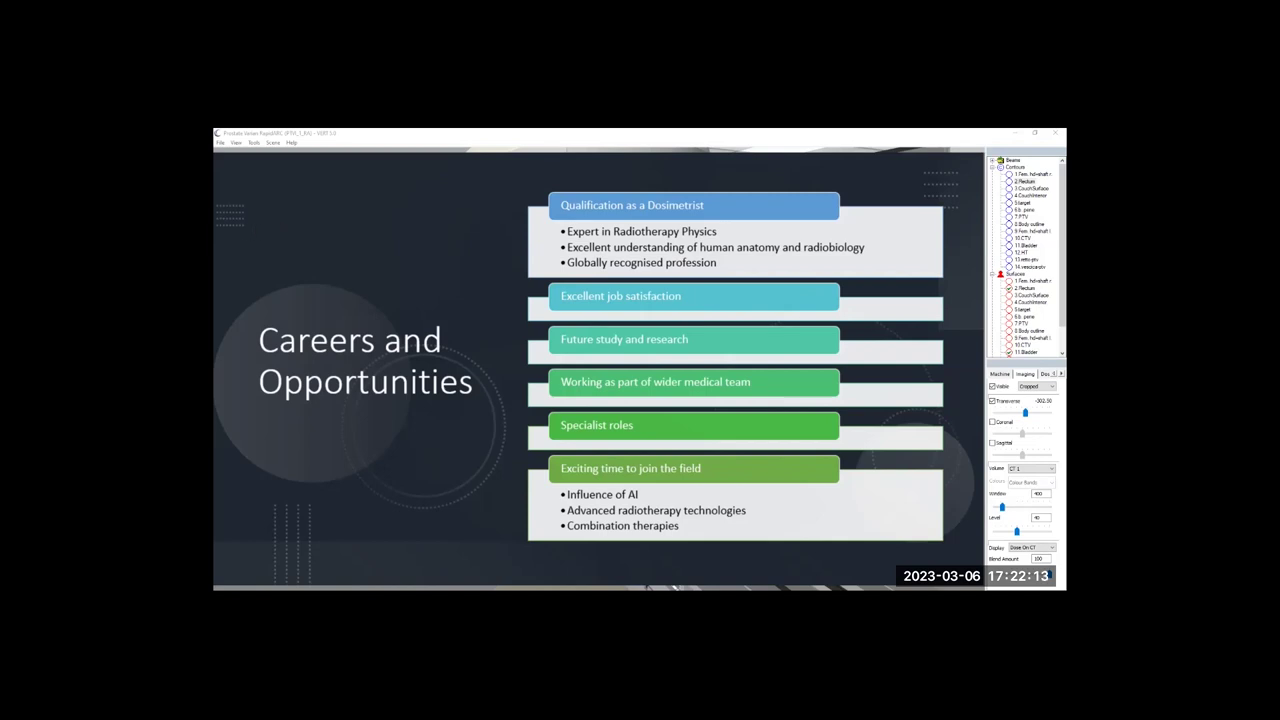
key("Right")
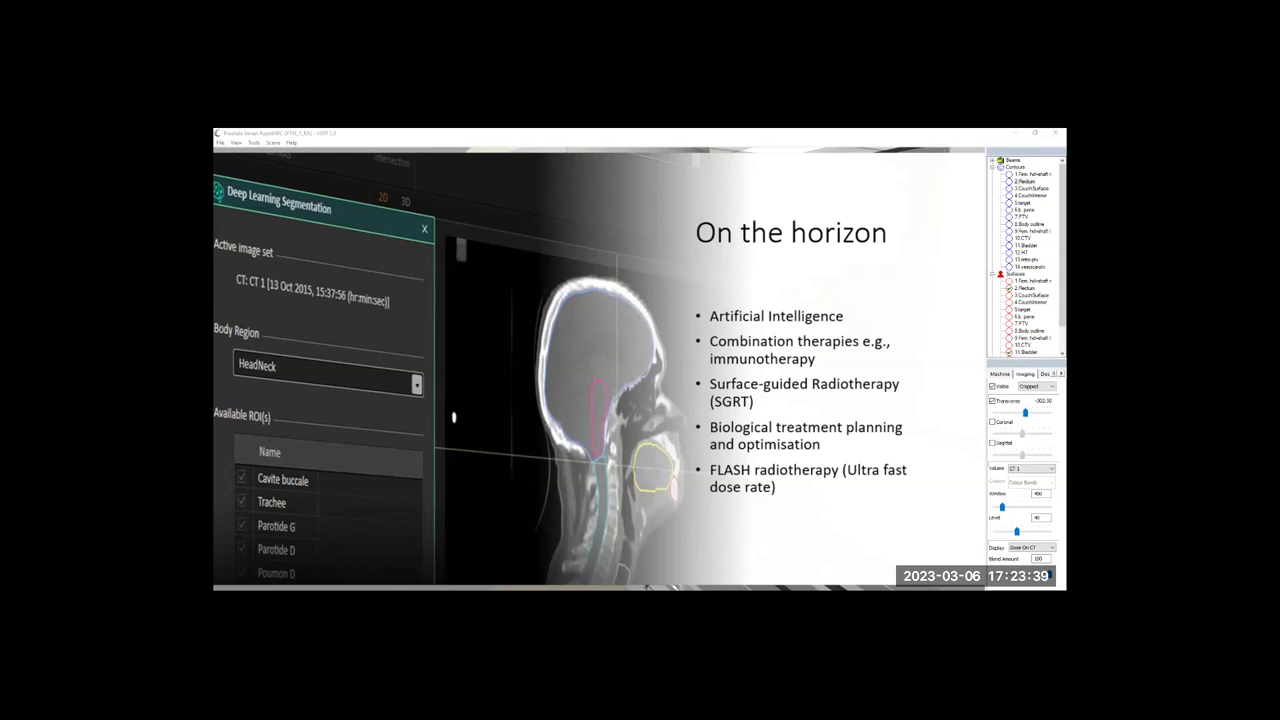
key("Right")
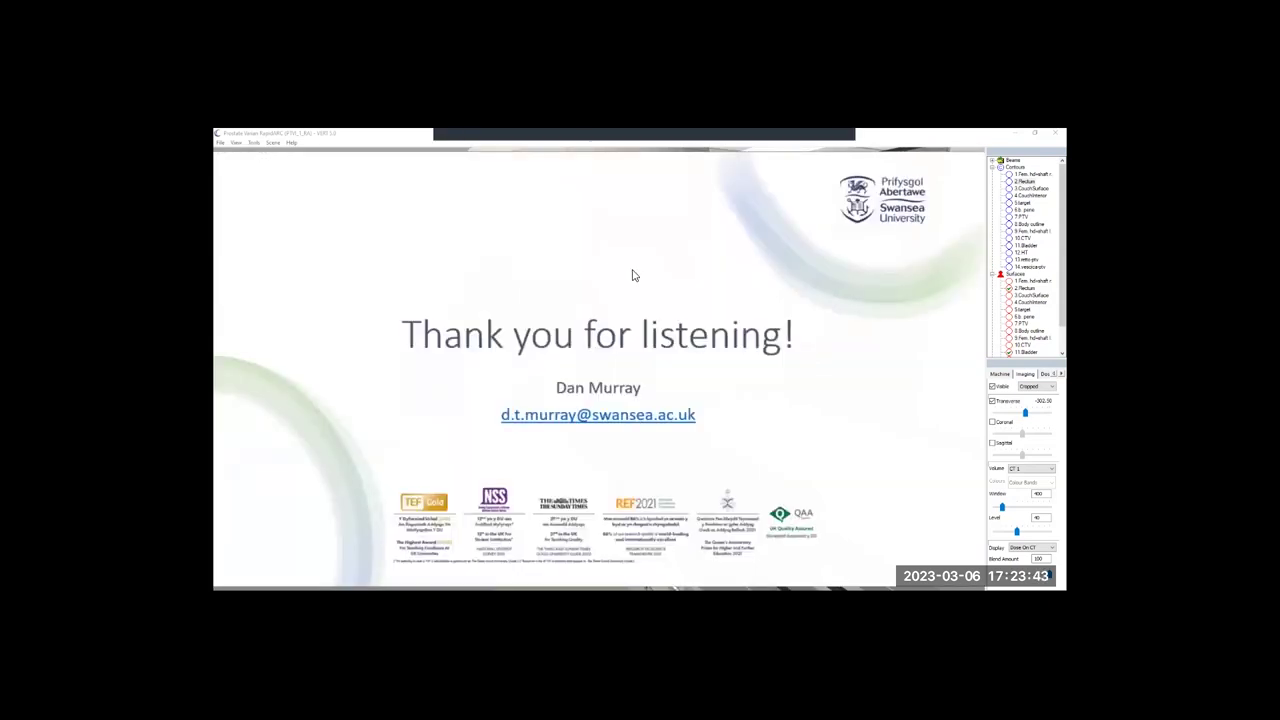